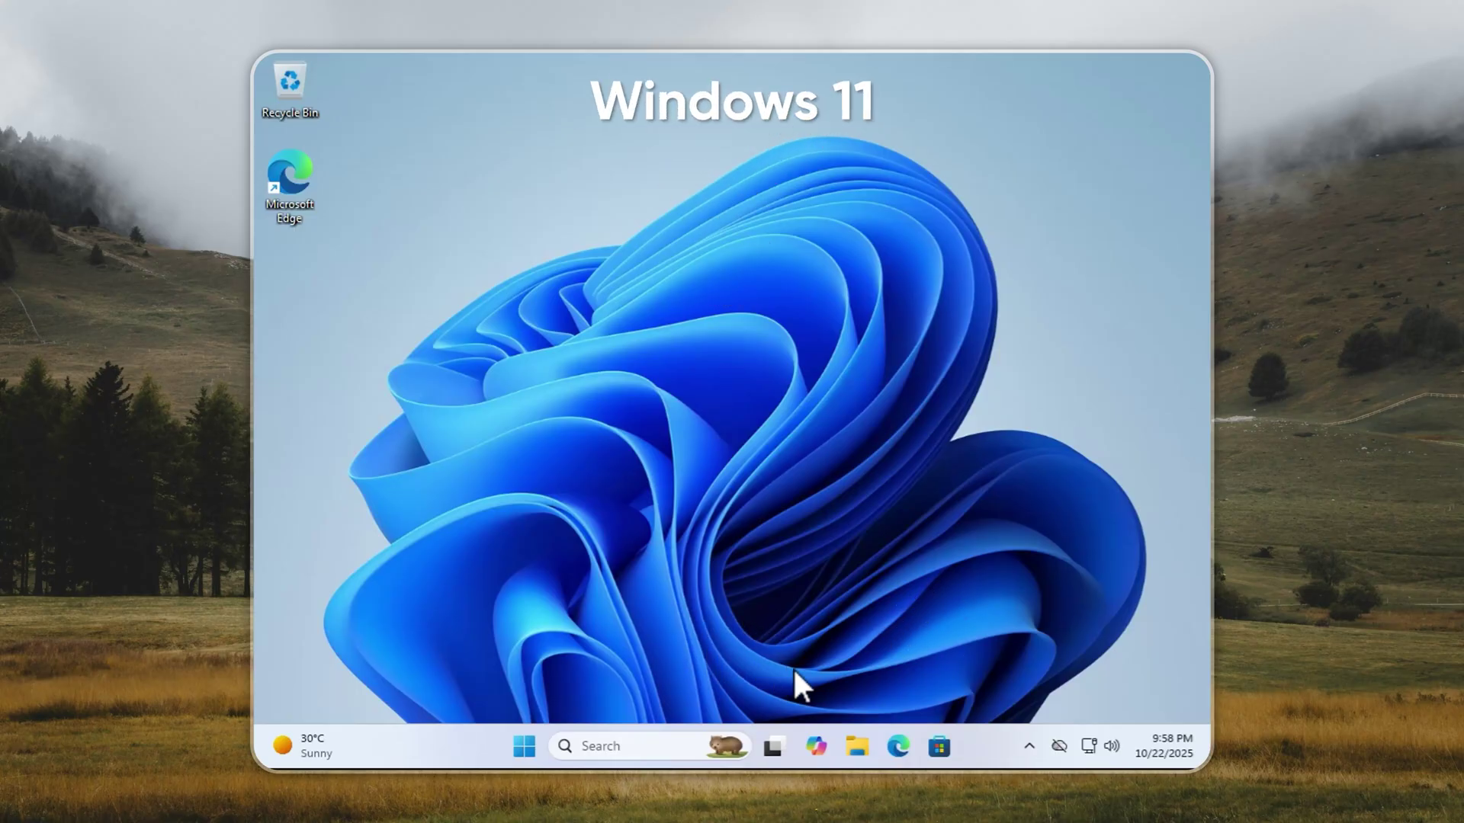
Step: Check Local Disk (C:) properties on stock Windows 11, showing 29.8 GB used
click(869, 744)
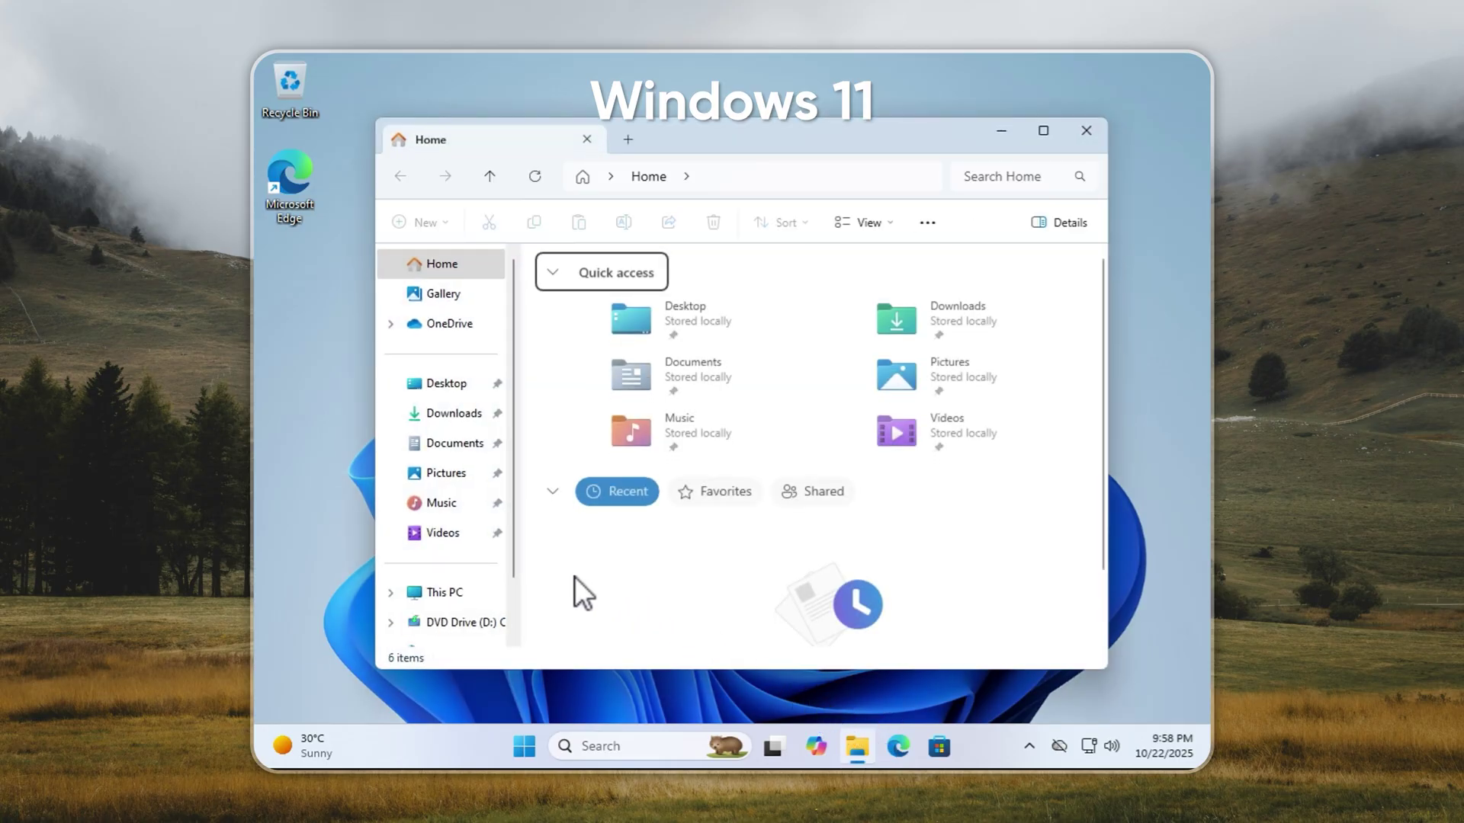
click(471, 593)
click(660, 317)
right_click(661, 314)
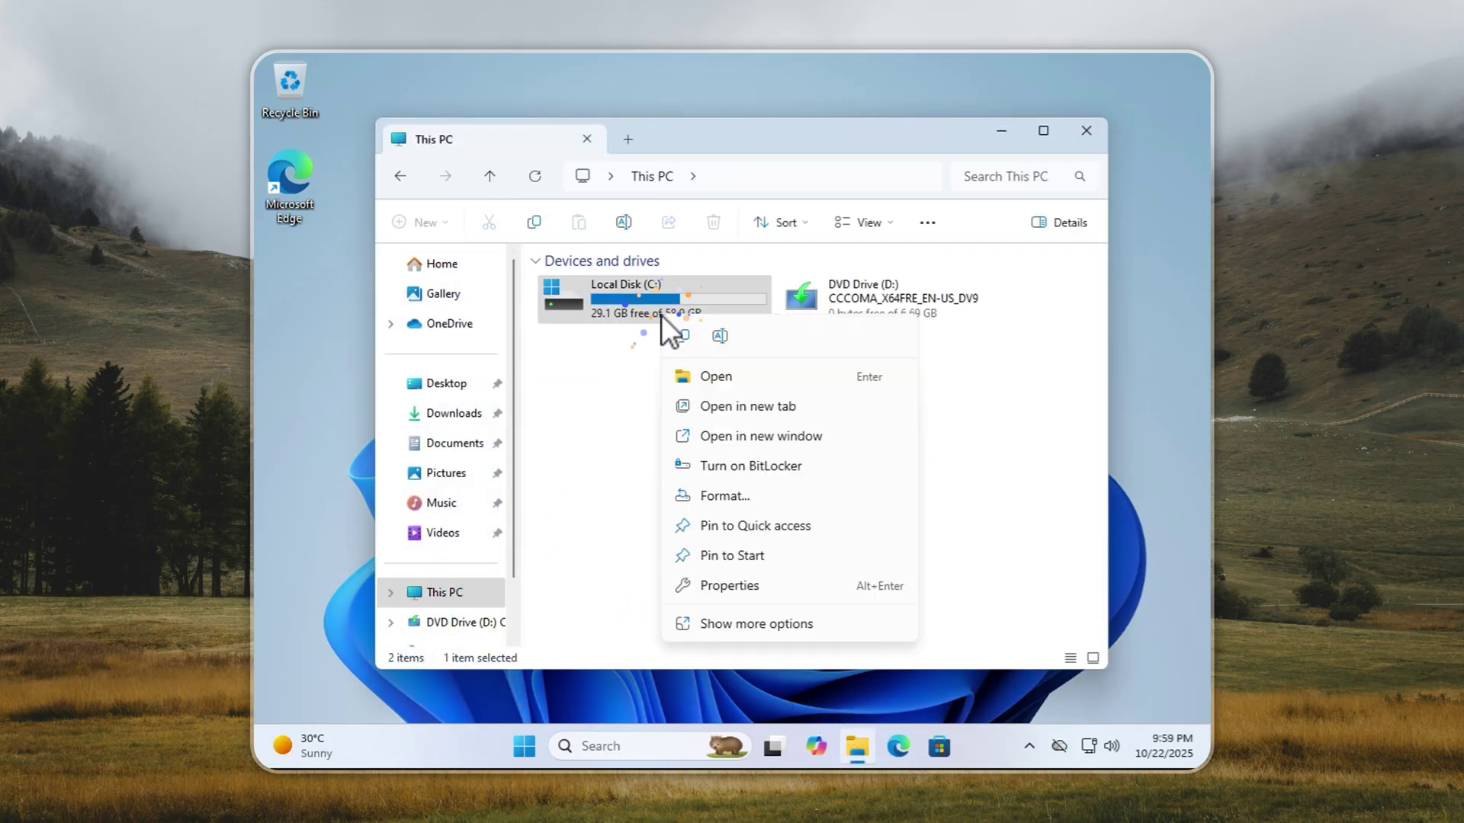
click(737, 585)
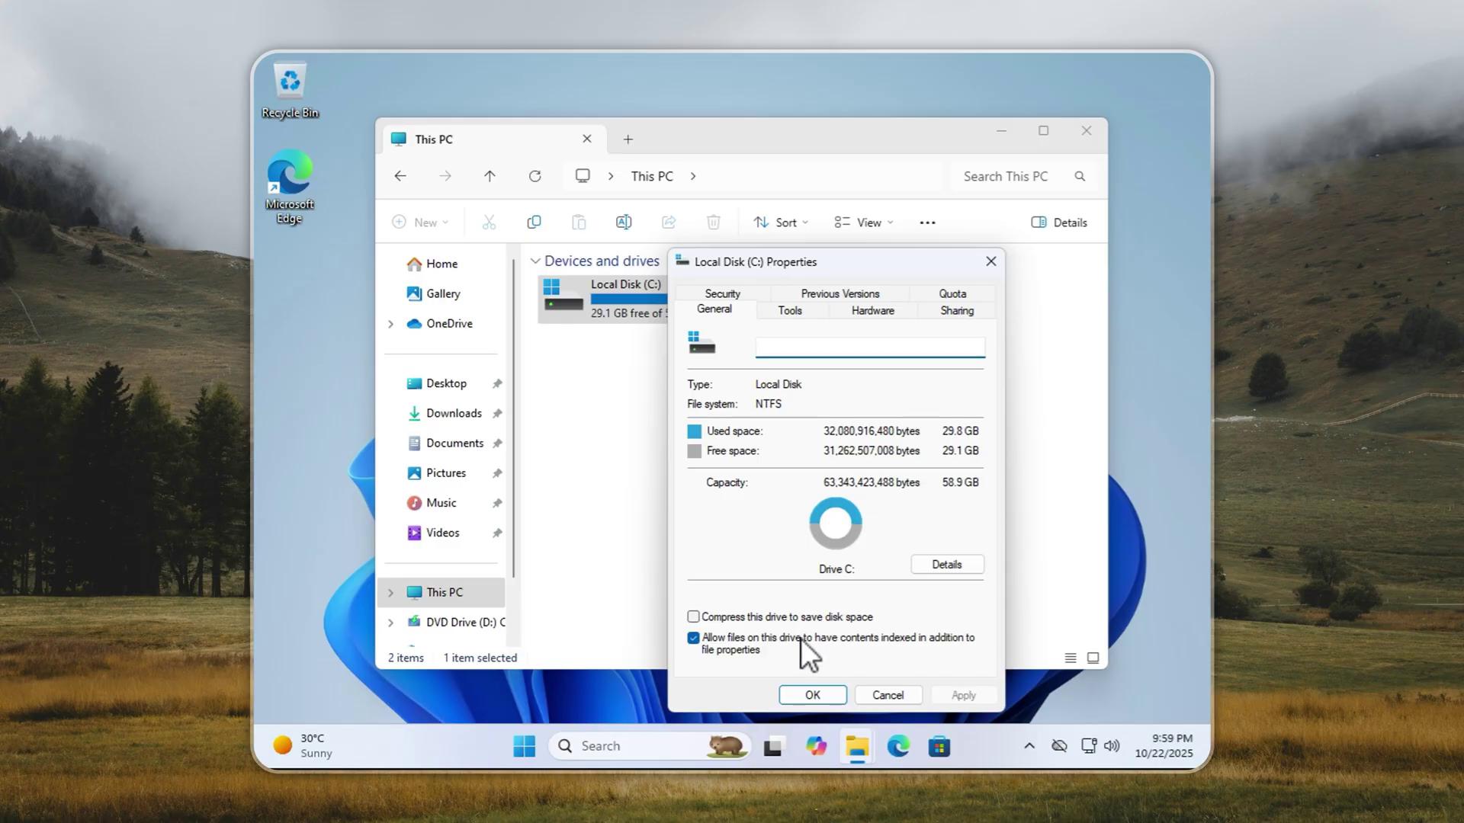
Step: Check Local Disk (C:) properties on Tiny 11, showing 5.55 GB used
mouse_move(778, 759)
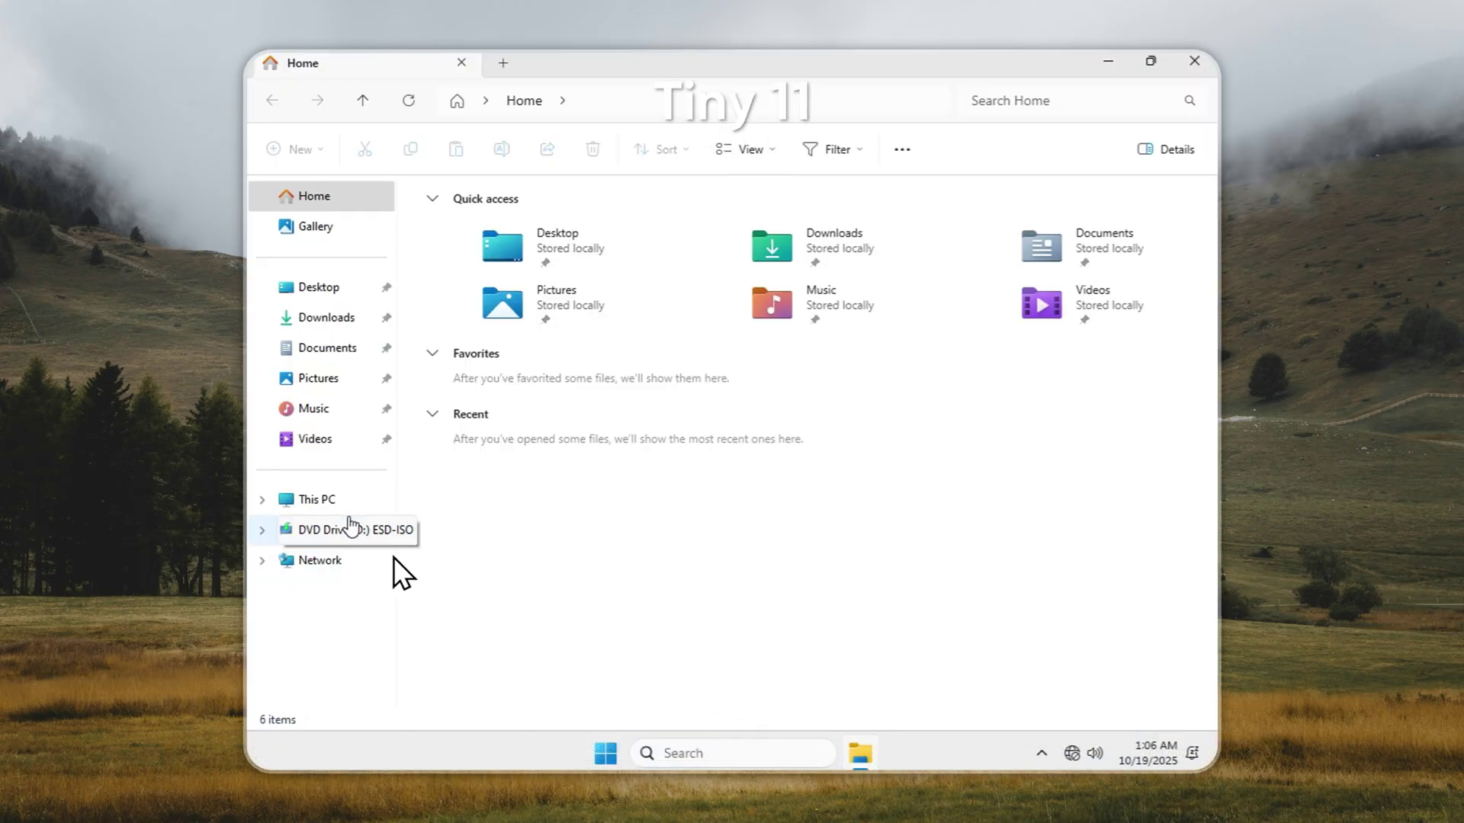
click(346, 505)
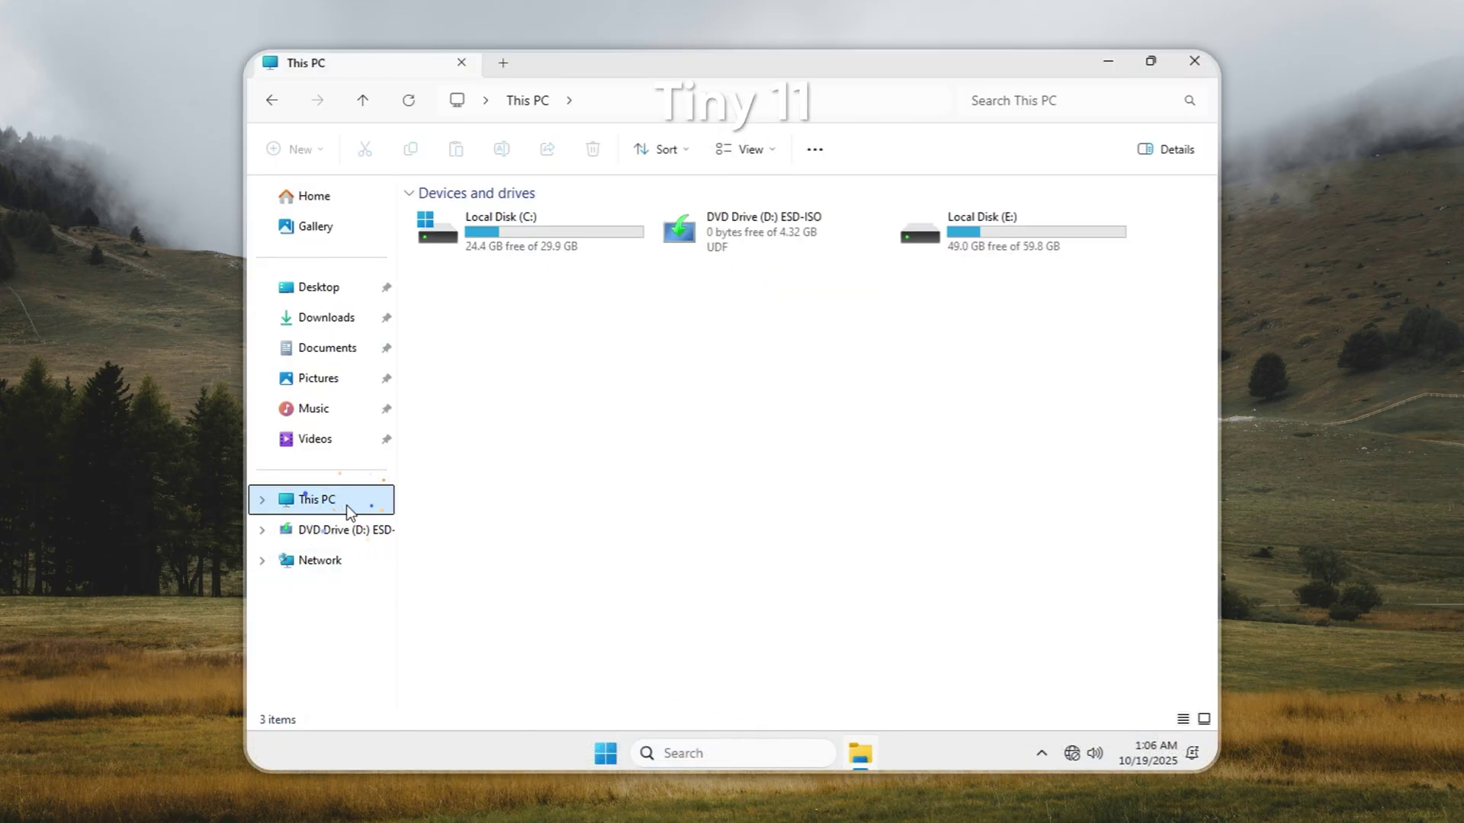
click(507, 252)
right_click(506, 250)
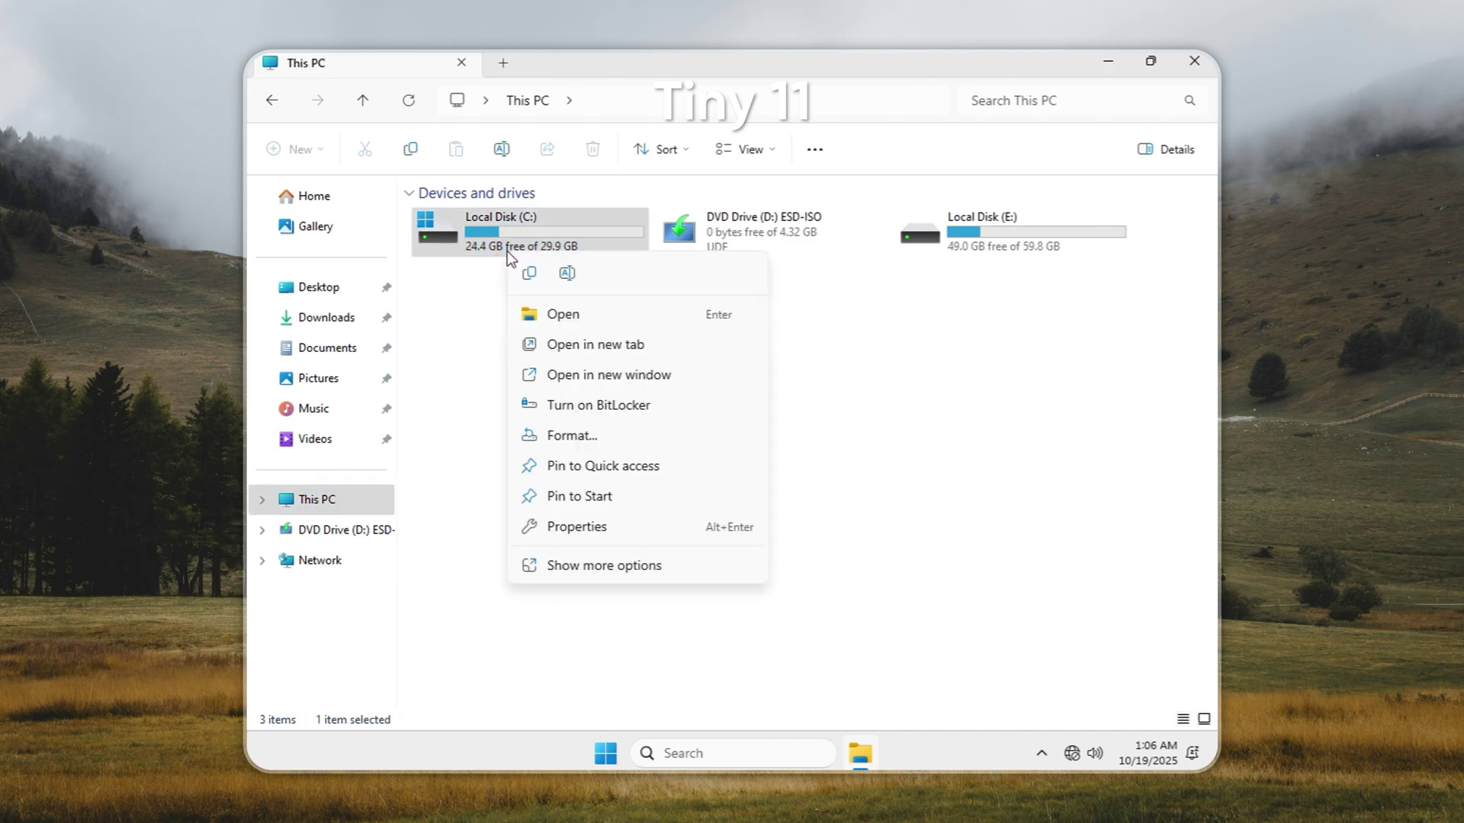
click(561, 523)
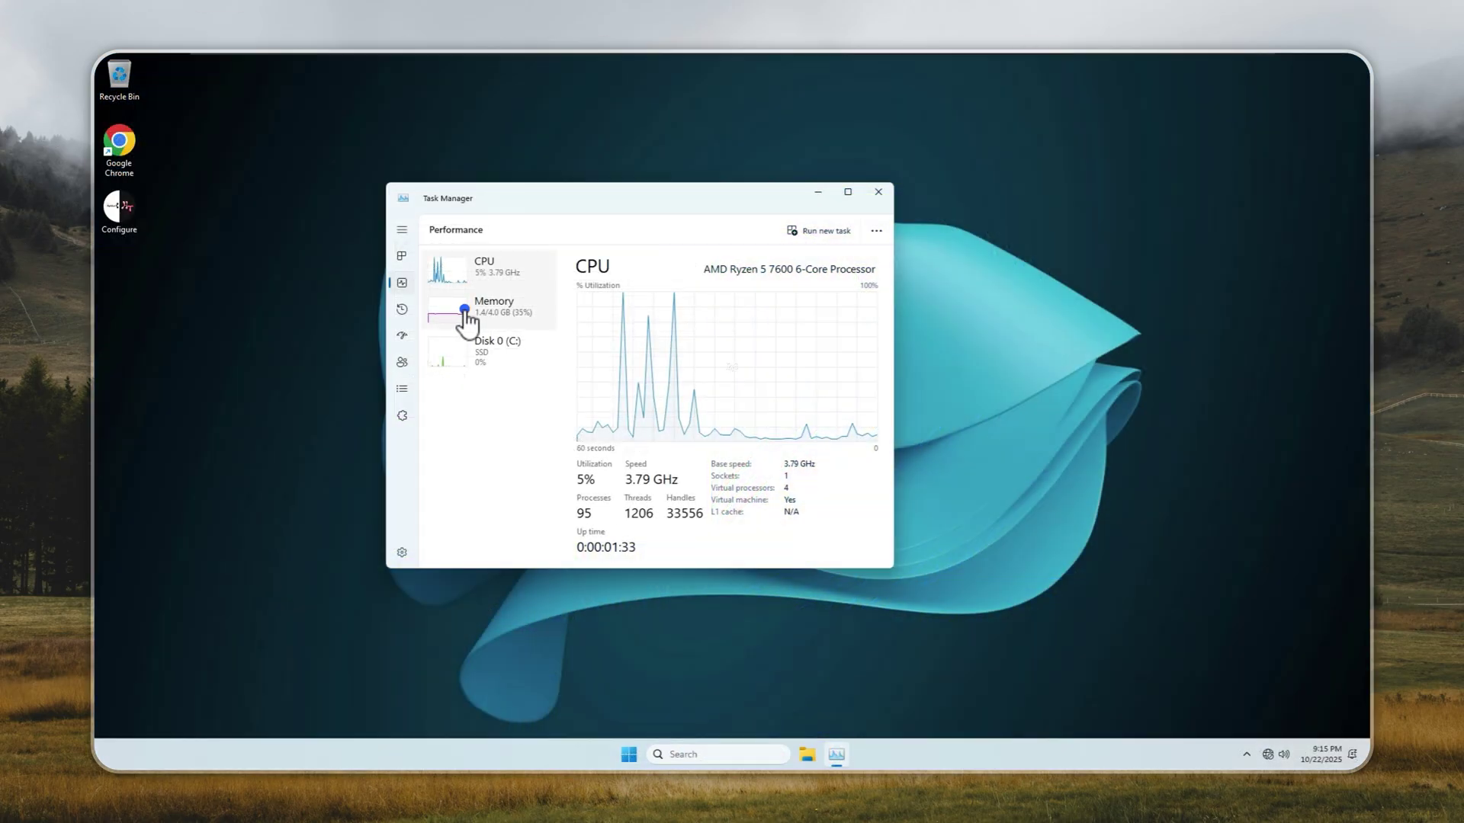
Step: Show Tiny 11's Task Manager Memory page, reporting 1.3 GB of 4.0 GB in use
click(471, 311)
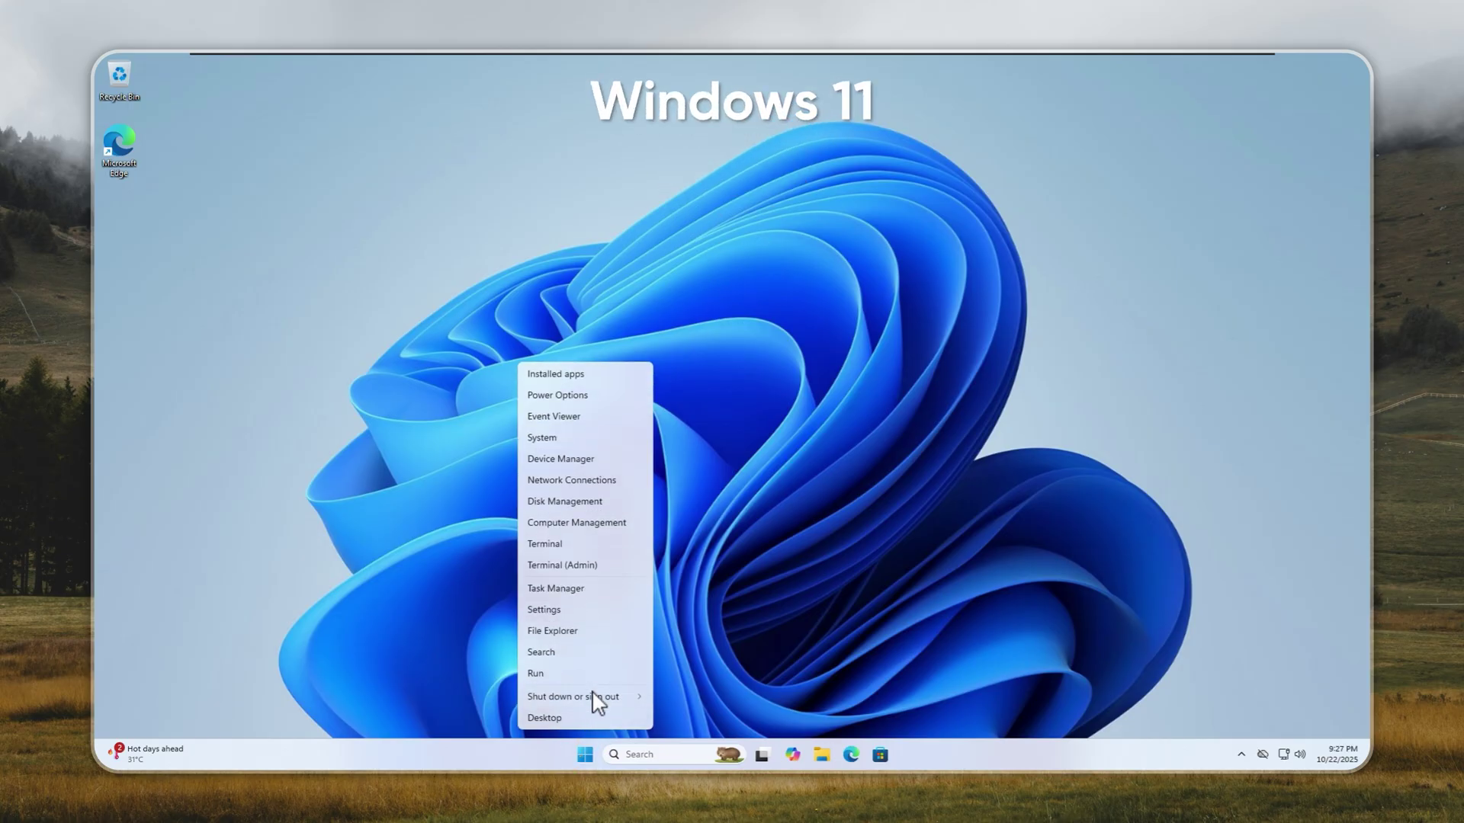
Step: Open Task Manager's Performance graphs: Tiny 11 runs 95 processes and 1206 threads
click(588, 594)
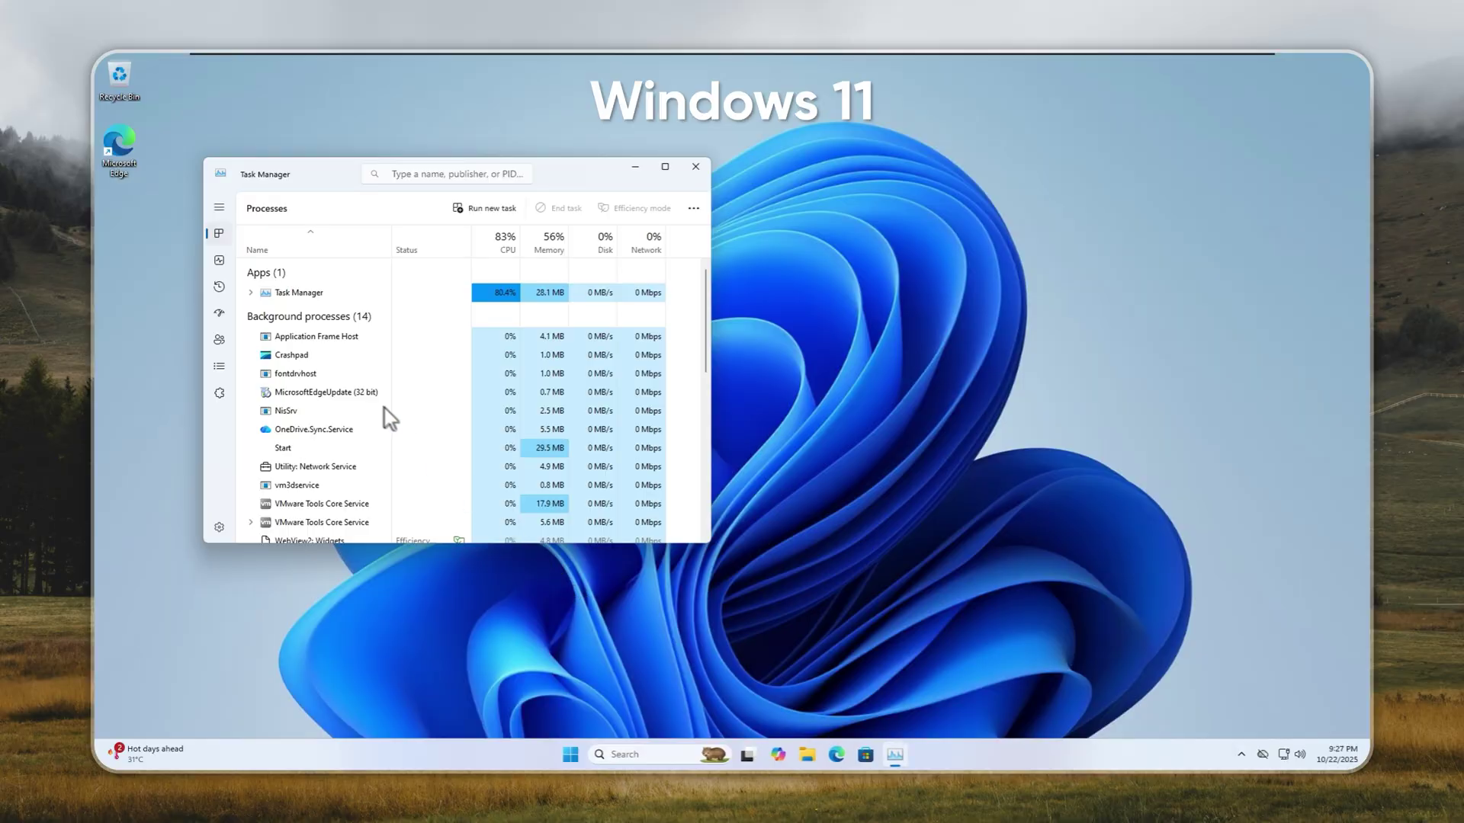
click(219, 261)
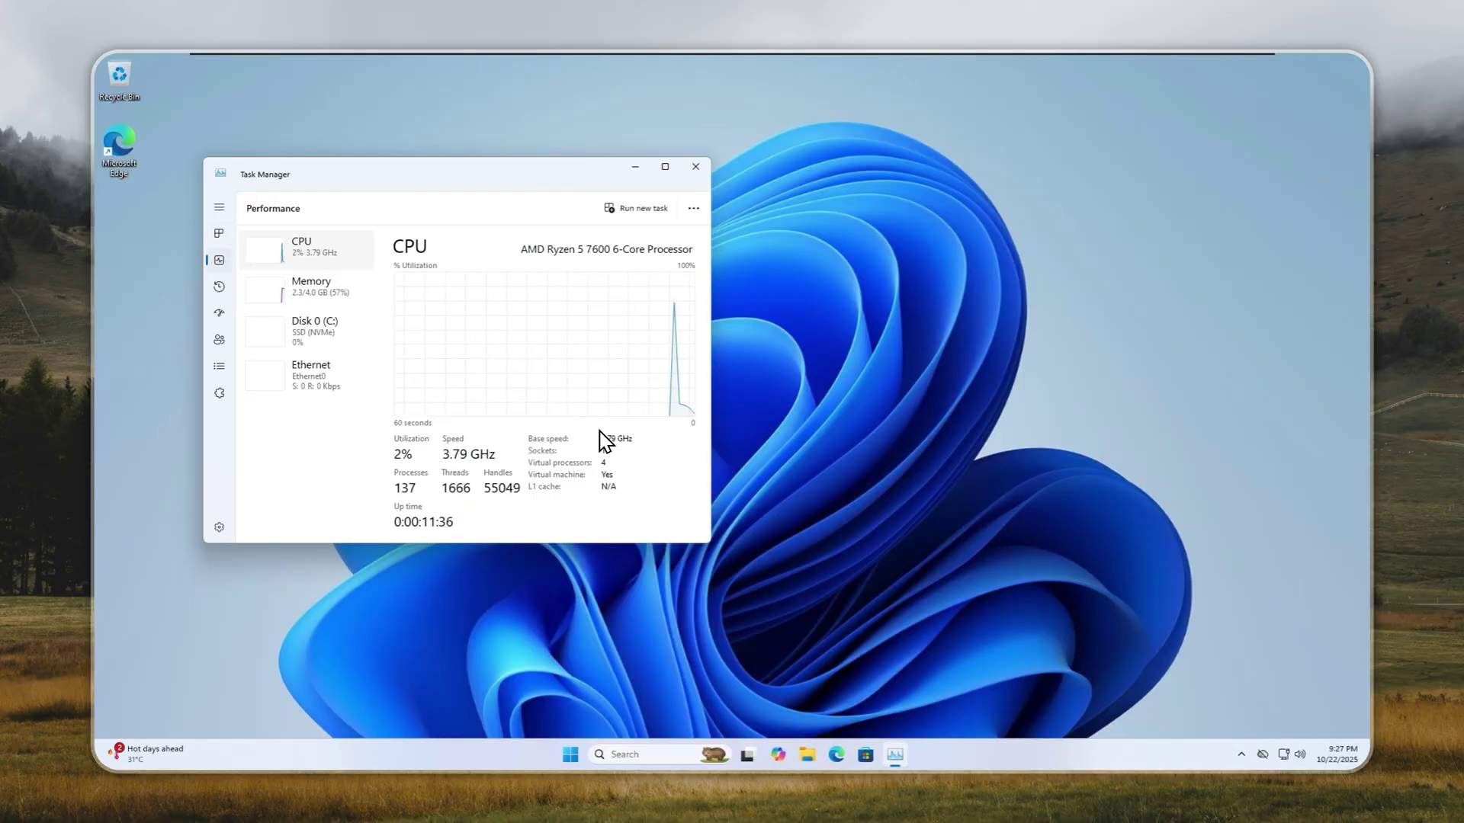
click(350, 305)
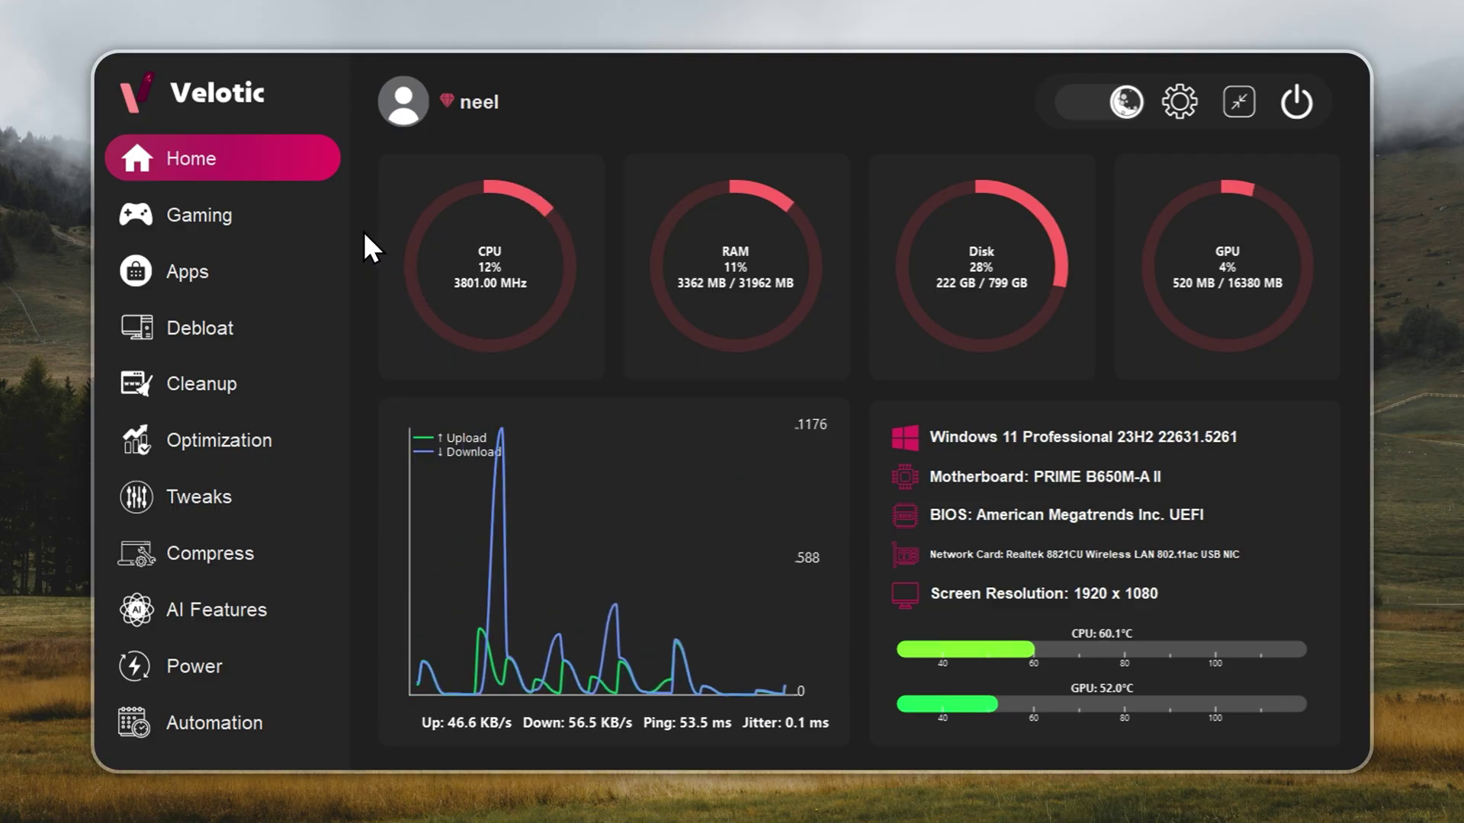
Step: Browse Velotic's Gaming, Cleanup, Optimization, Tweaks and Debloat pages
click(330, 217)
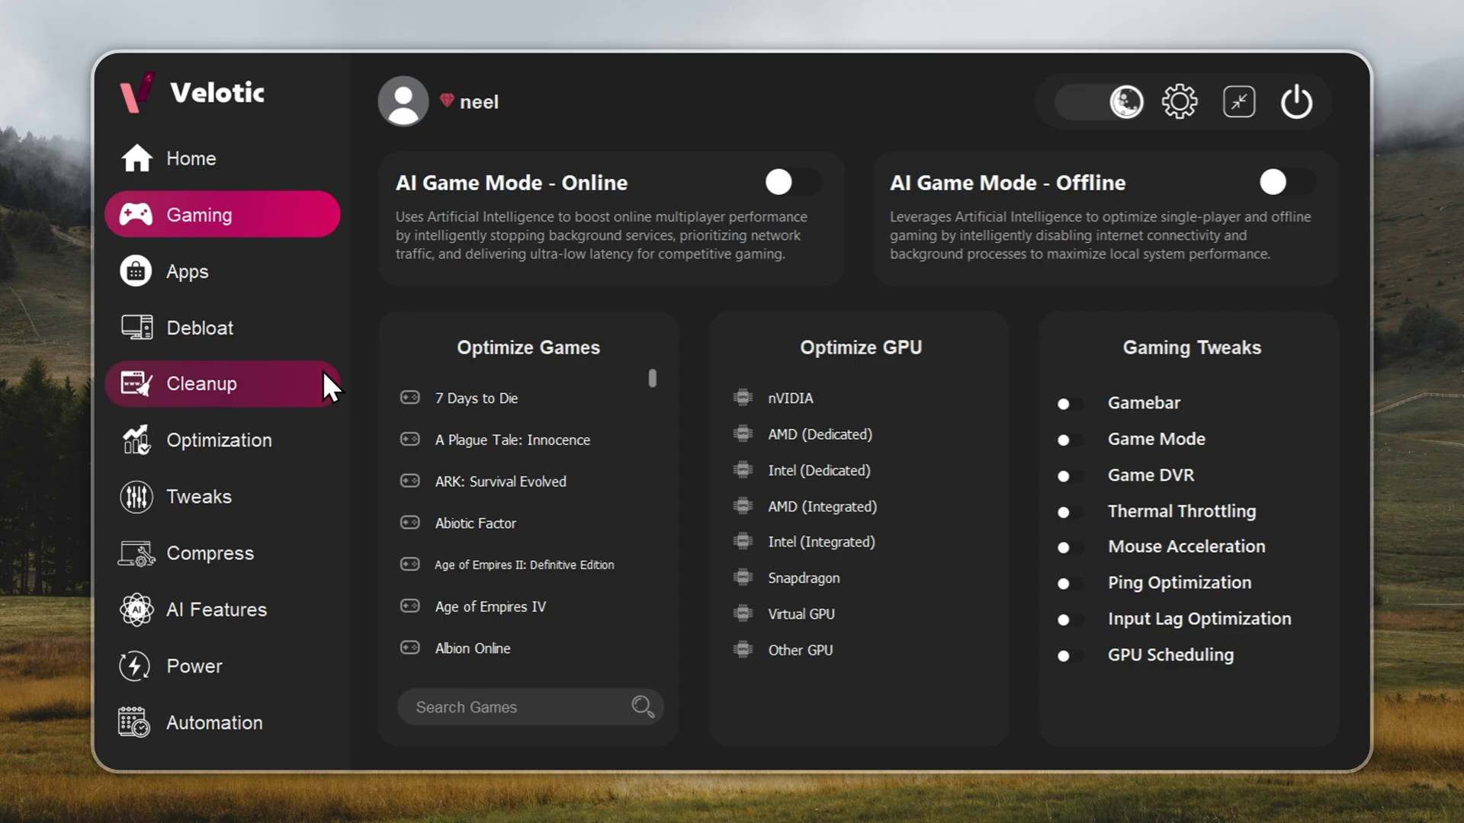
click(278, 391)
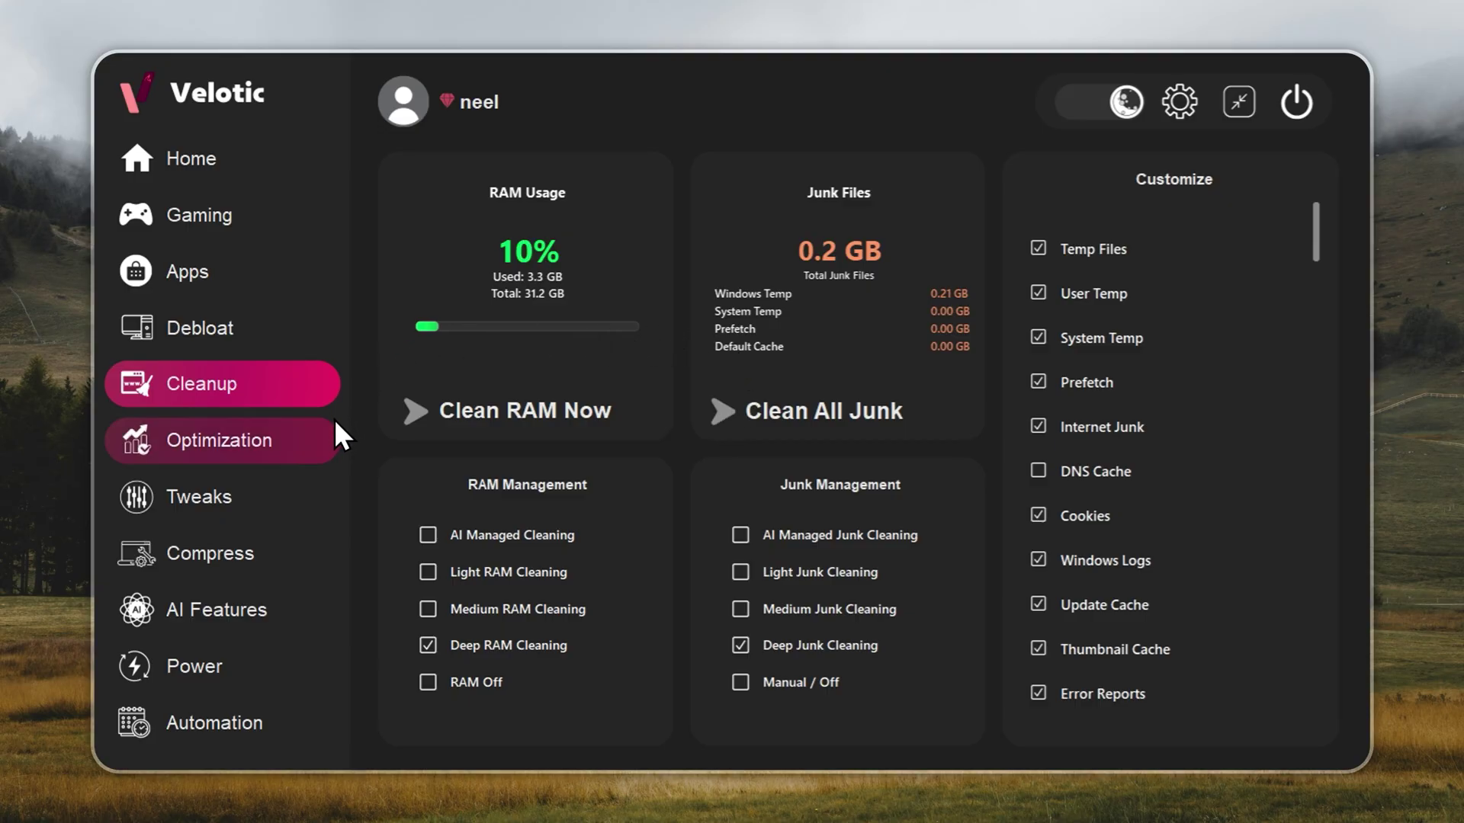
click(324, 442)
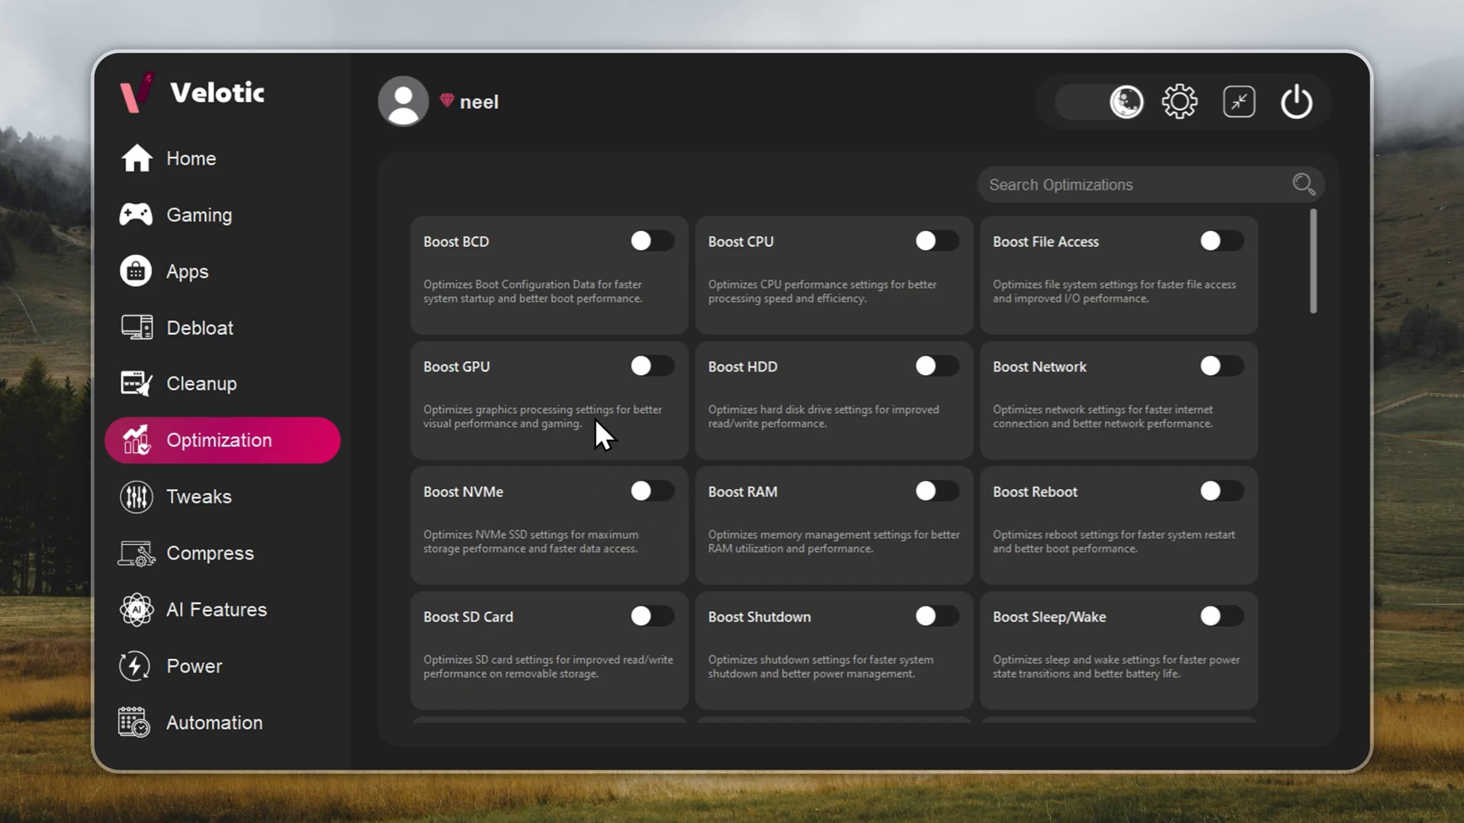
click(311, 497)
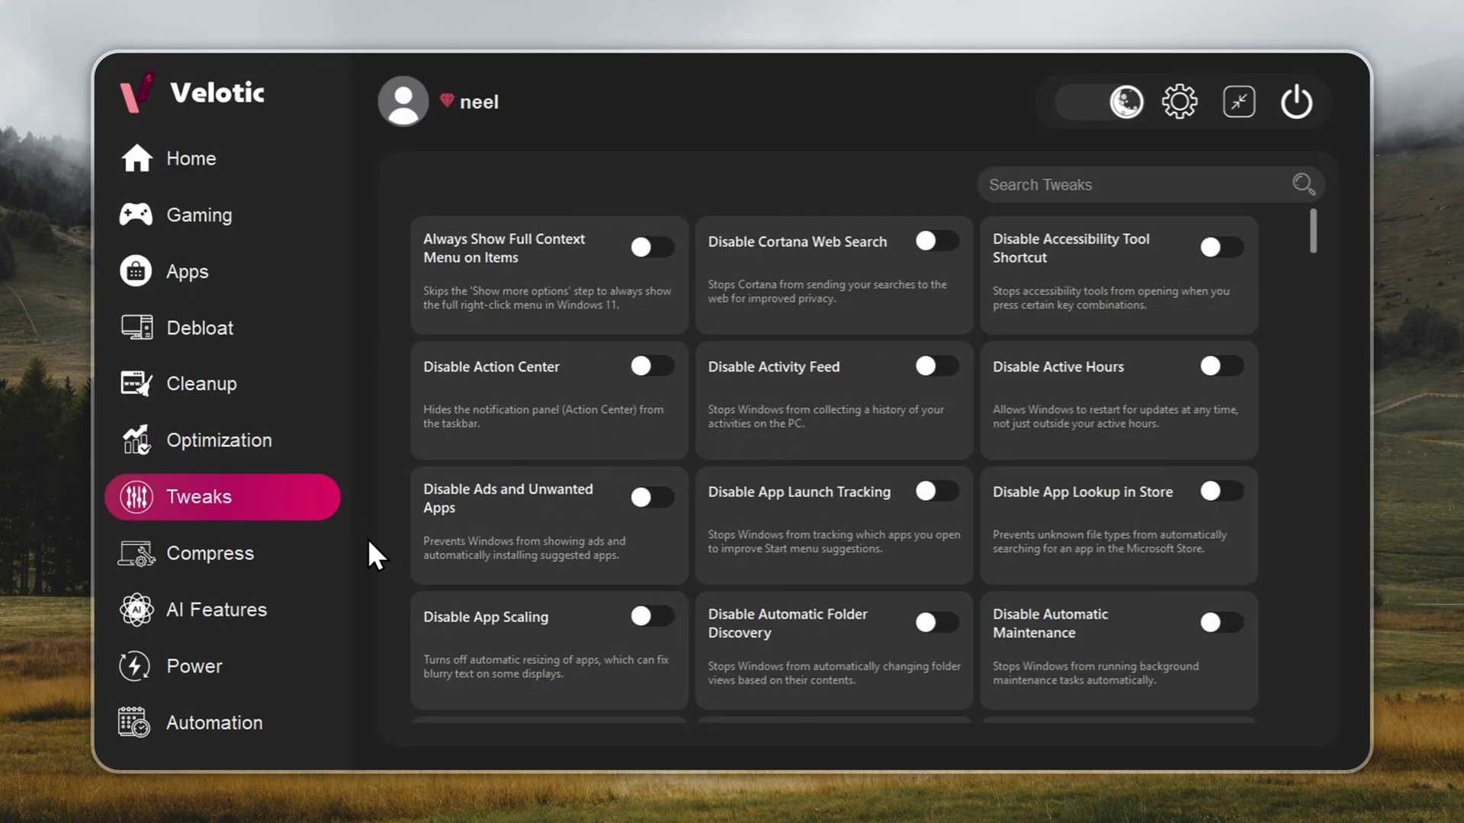
click(234, 337)
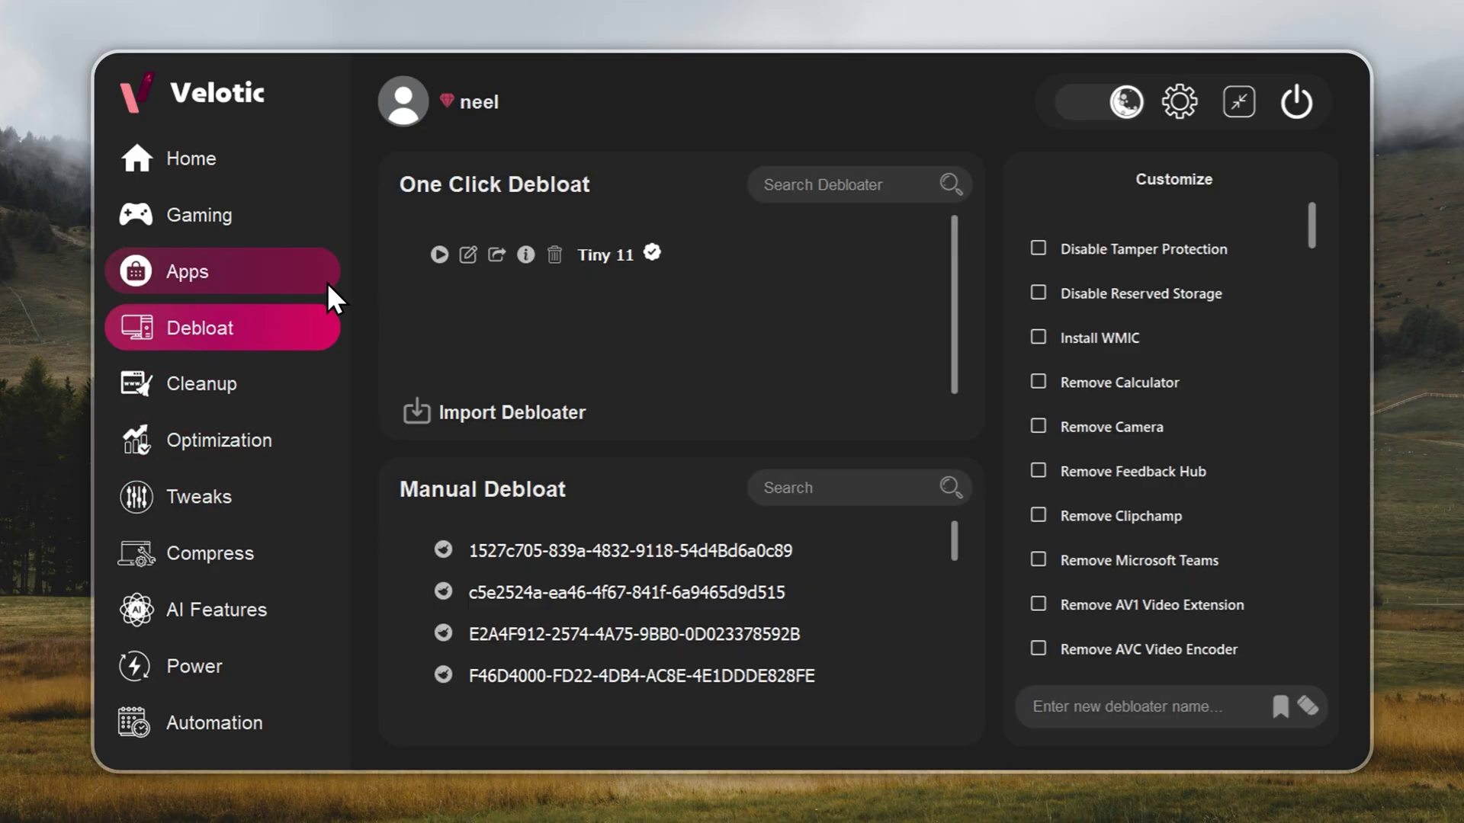
Step: Browse Velotic's Apps, Power, Compress and AI Features pages, with AI options off
click(310, 276)
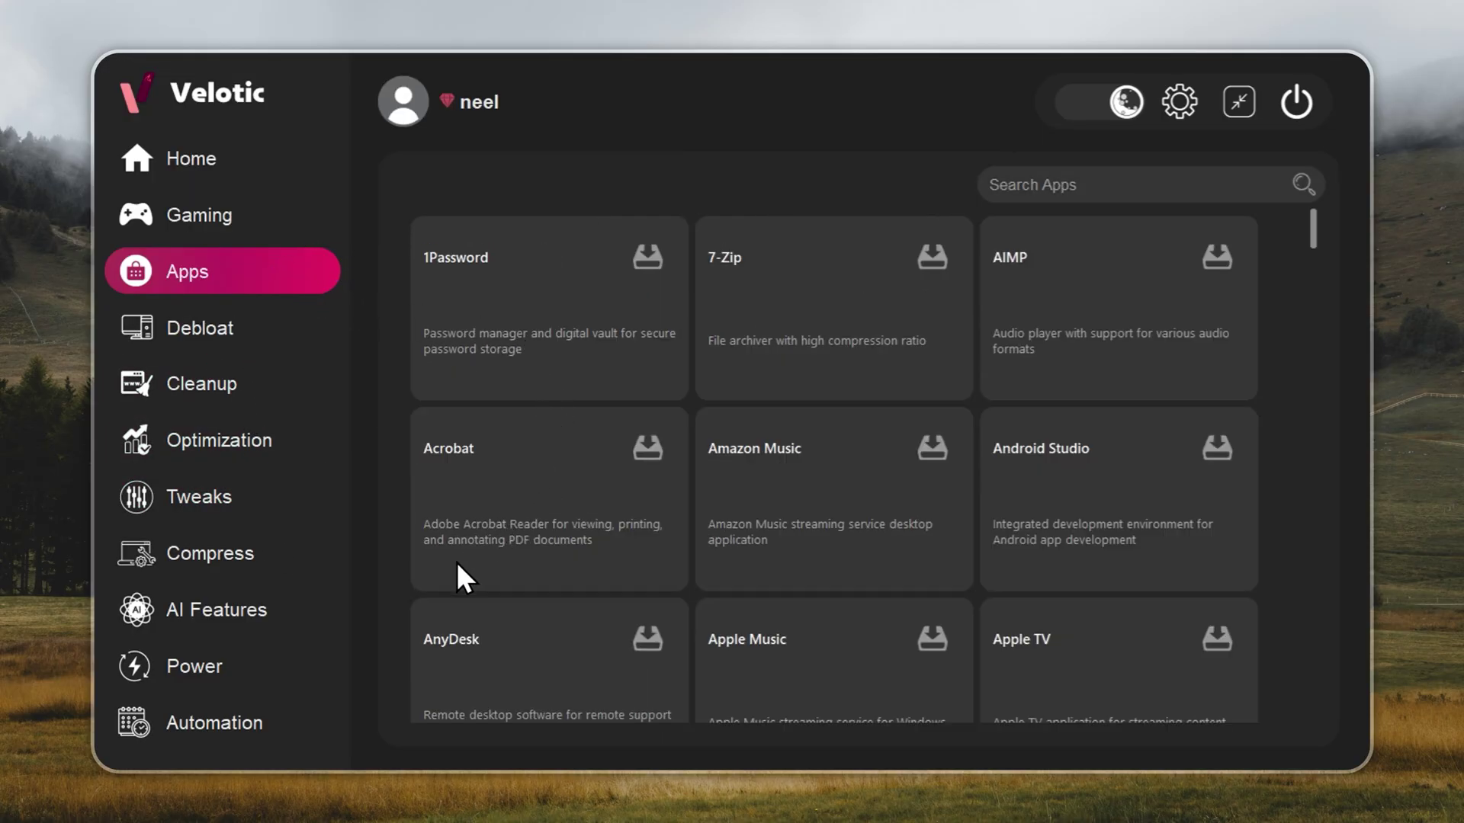
click(321, 662)
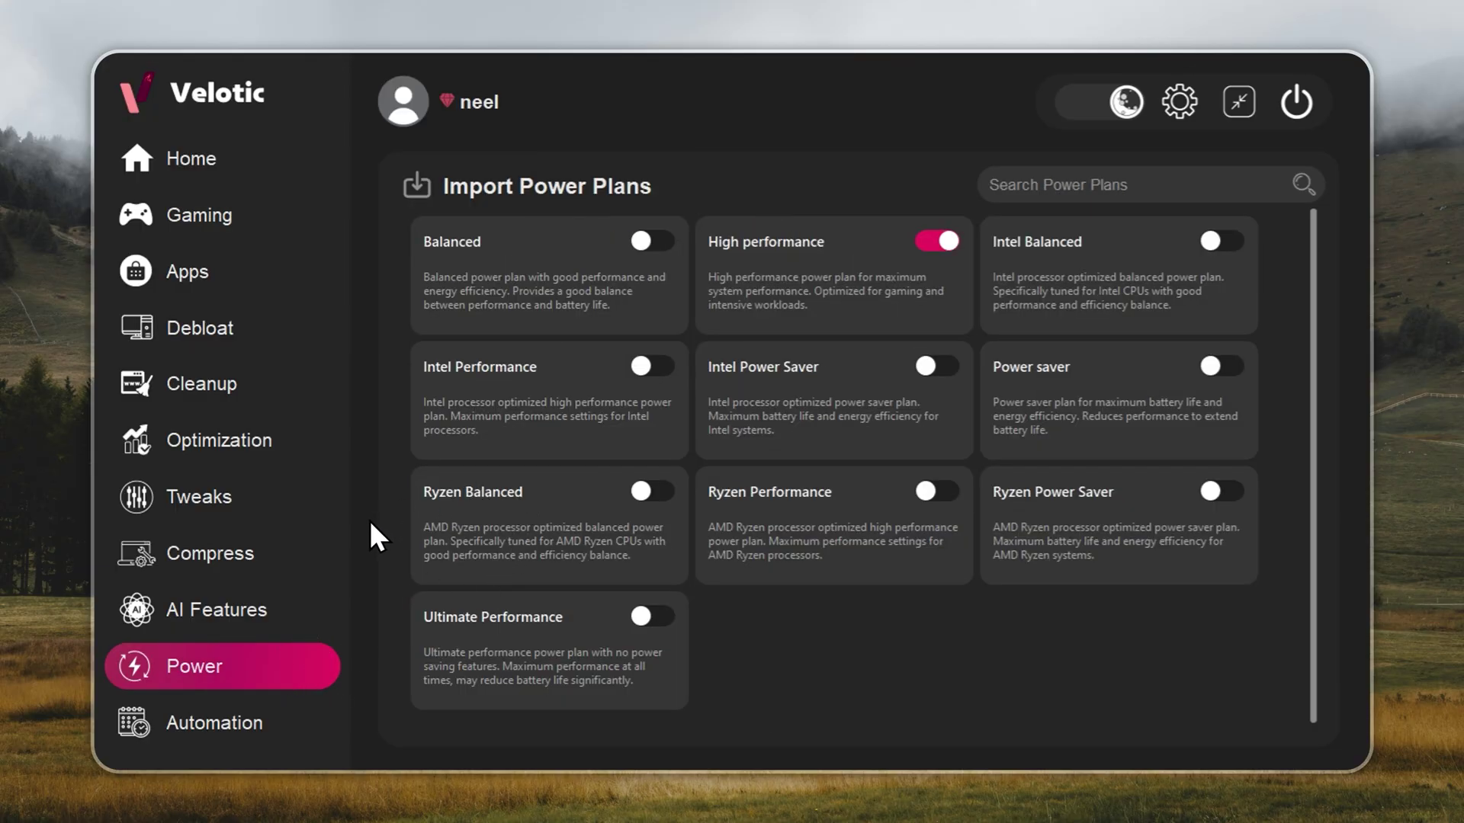
click(314, 548)
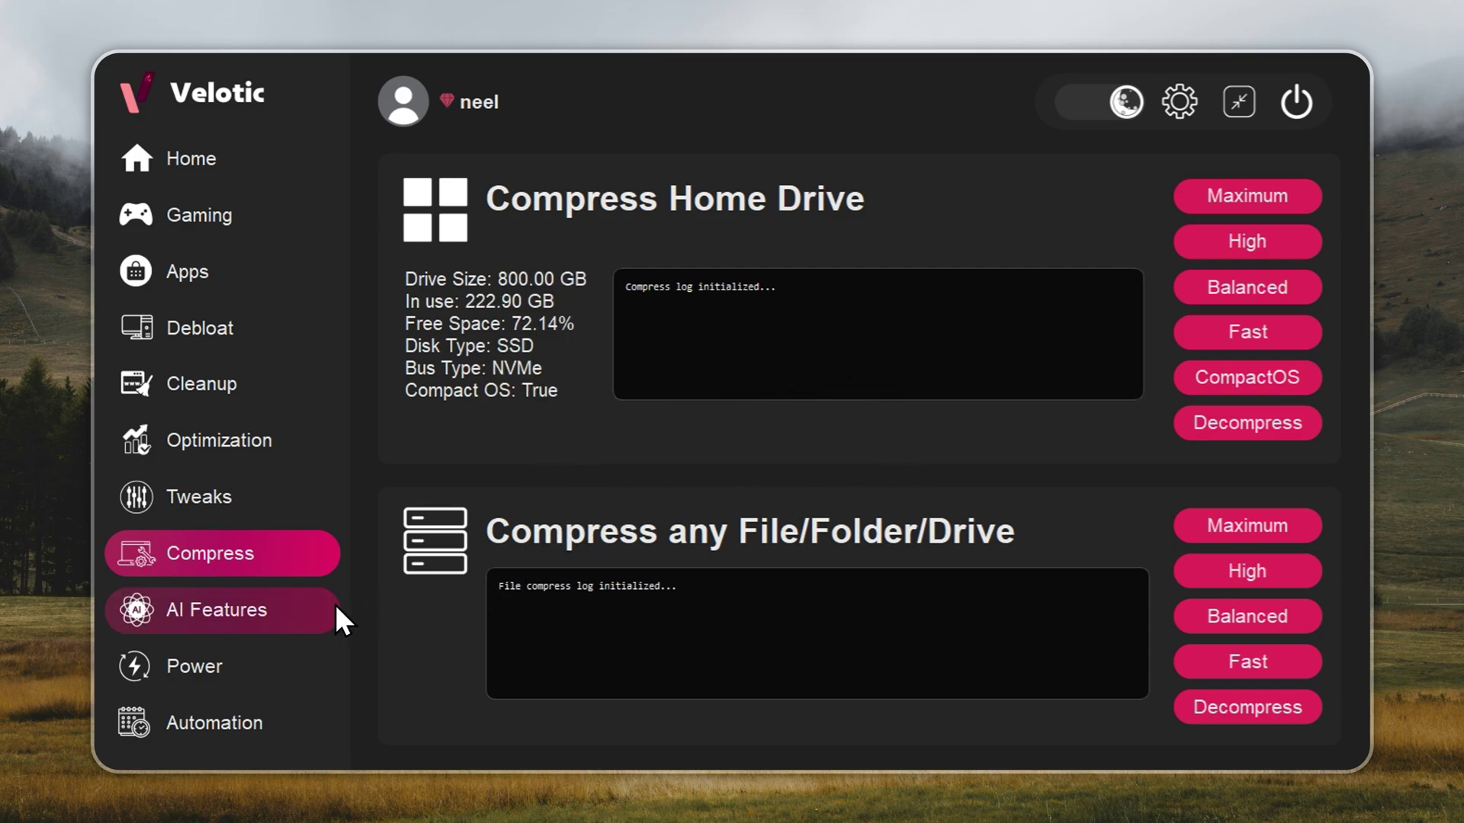
click(313, 608)
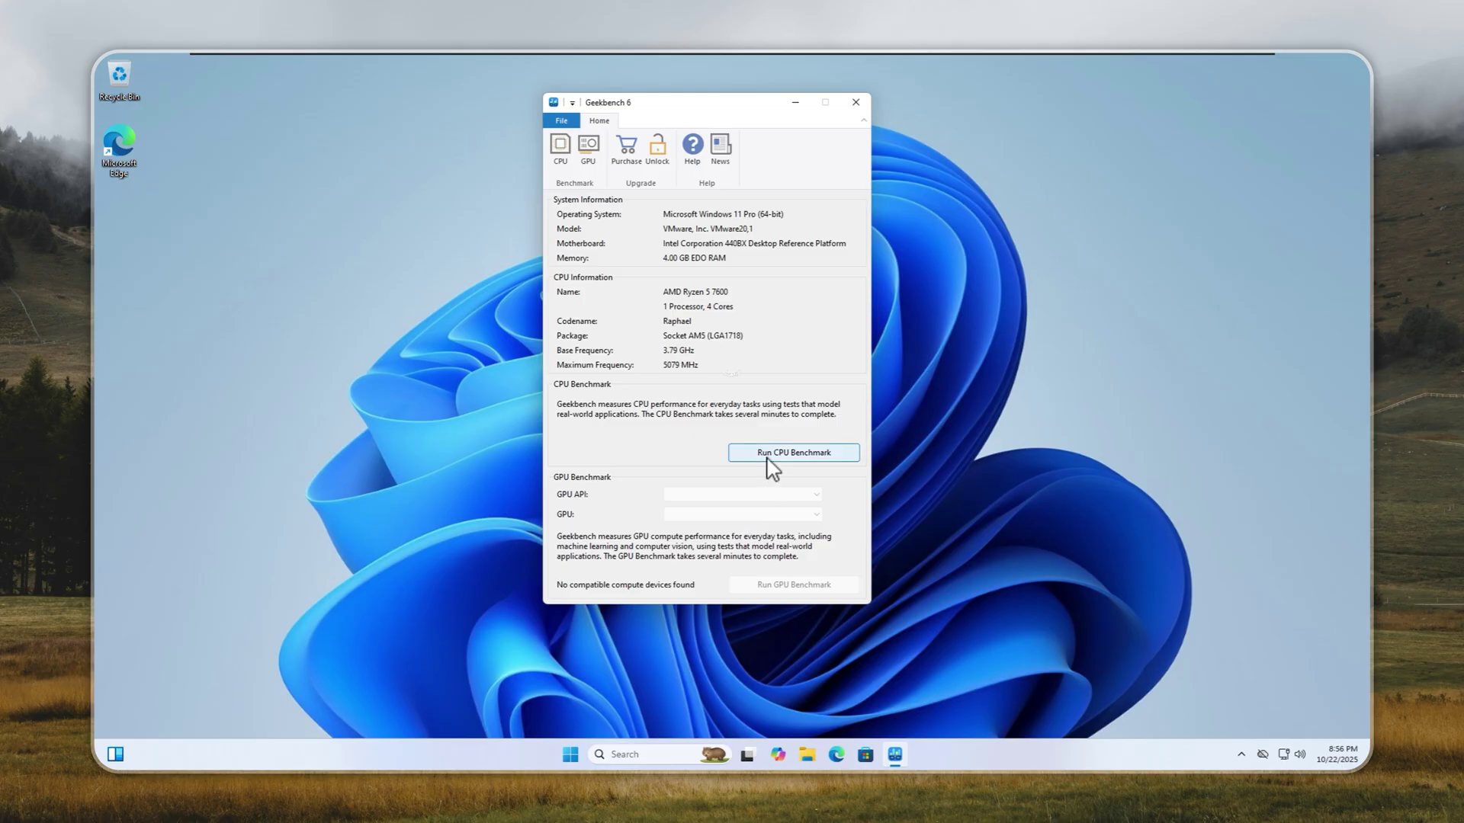
Step: Run the Geekbench 6 CPU benchmark on Windows 11: 2556 single-core, 7058 multi-core
click(793, 452)
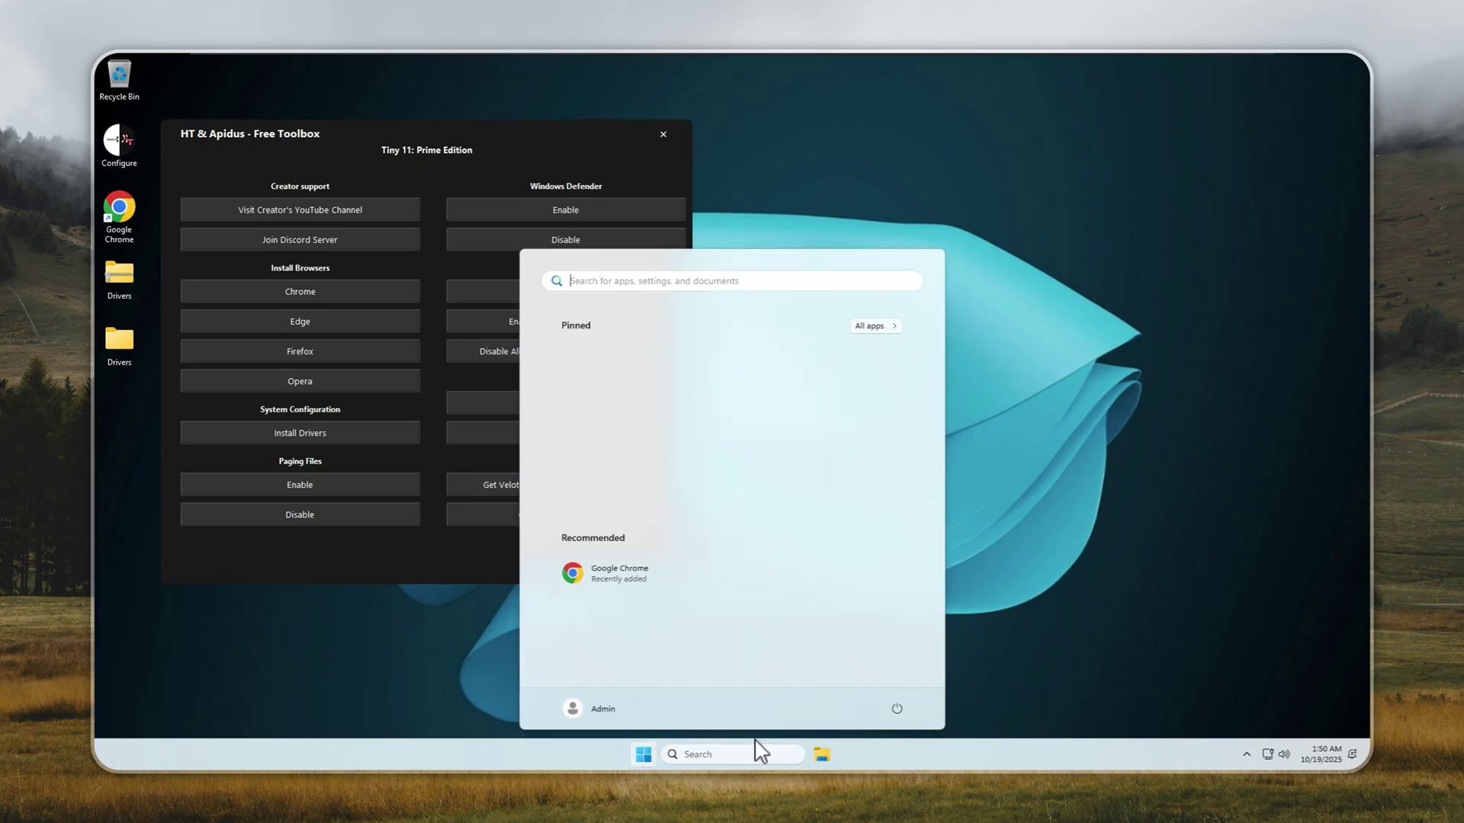
Step: Open Windows Security's Virus & threat protection settings via a 'defe' search, then move it aside
text(defe)
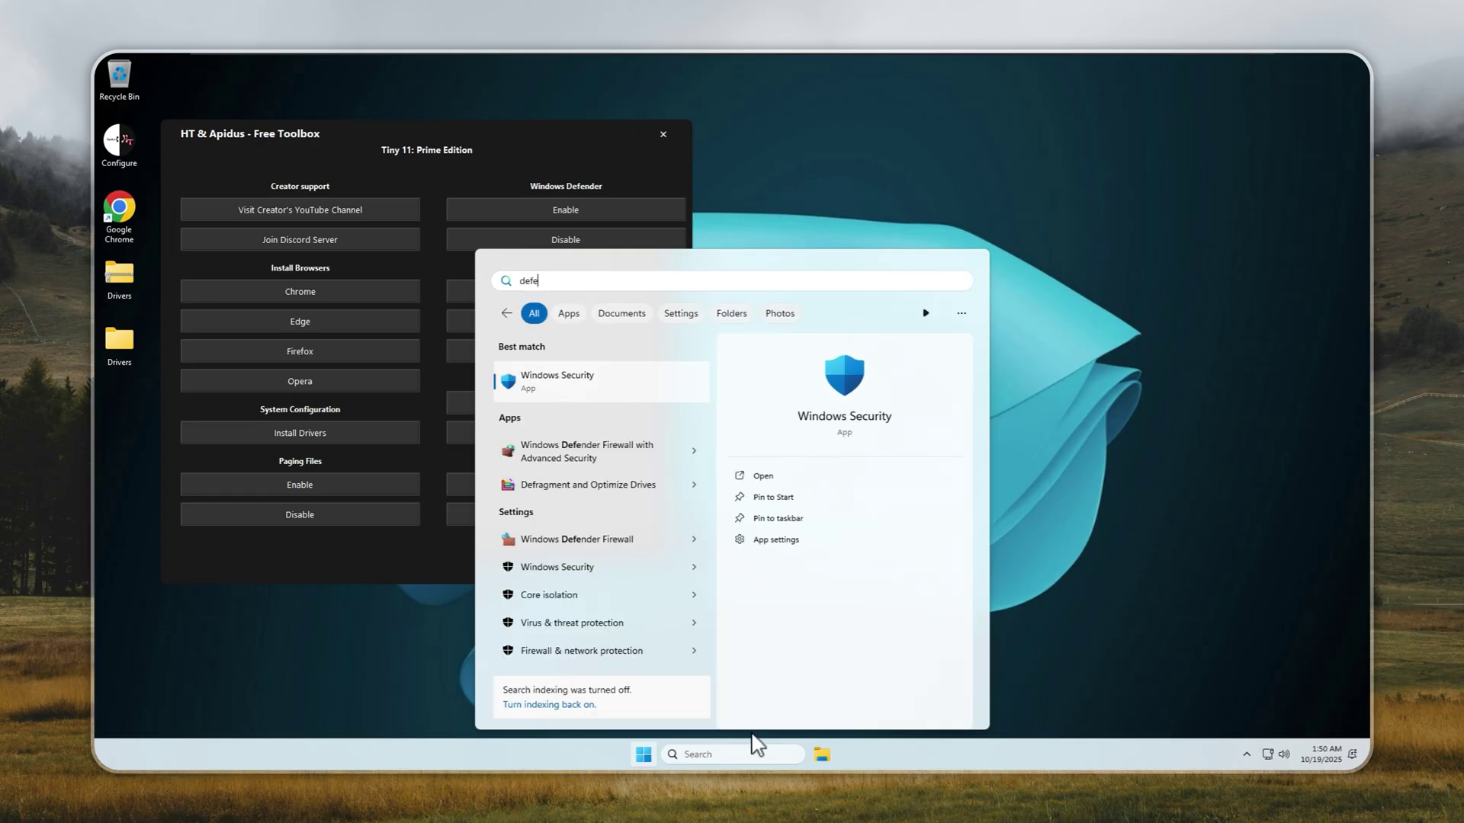
click(644, 379)
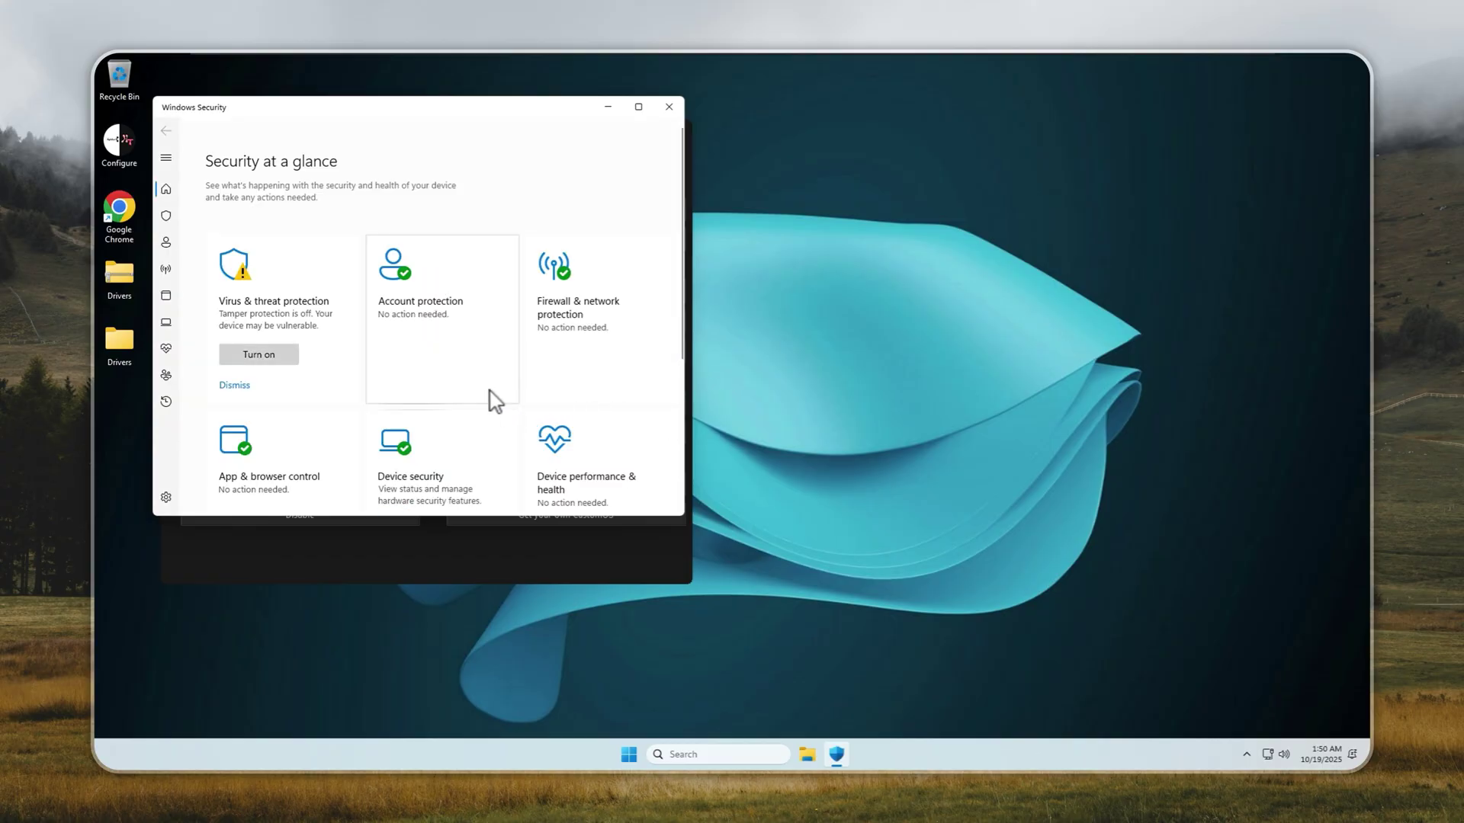
click(319, 335)
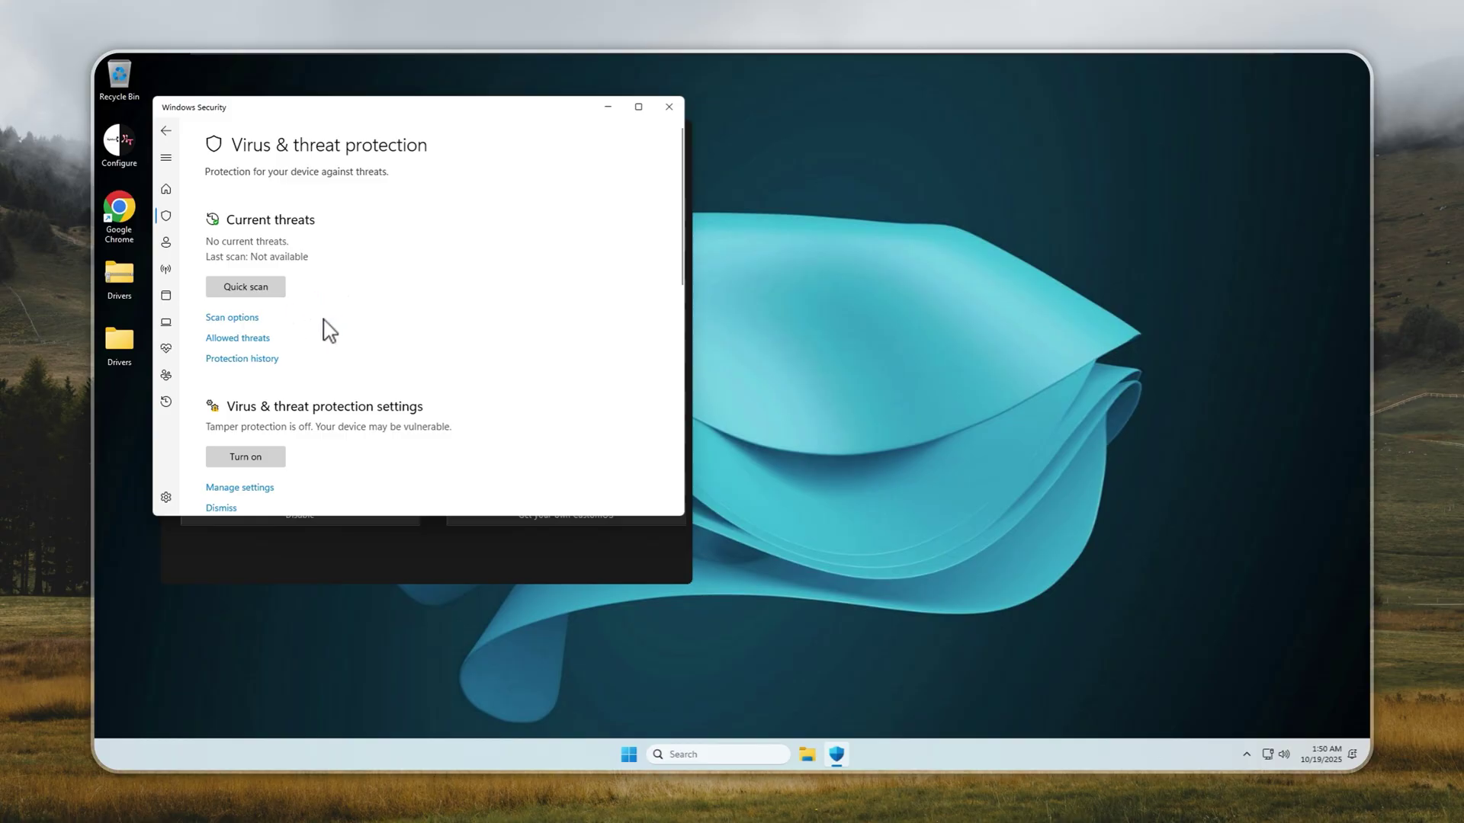
scroll(340, 358, down, 3)
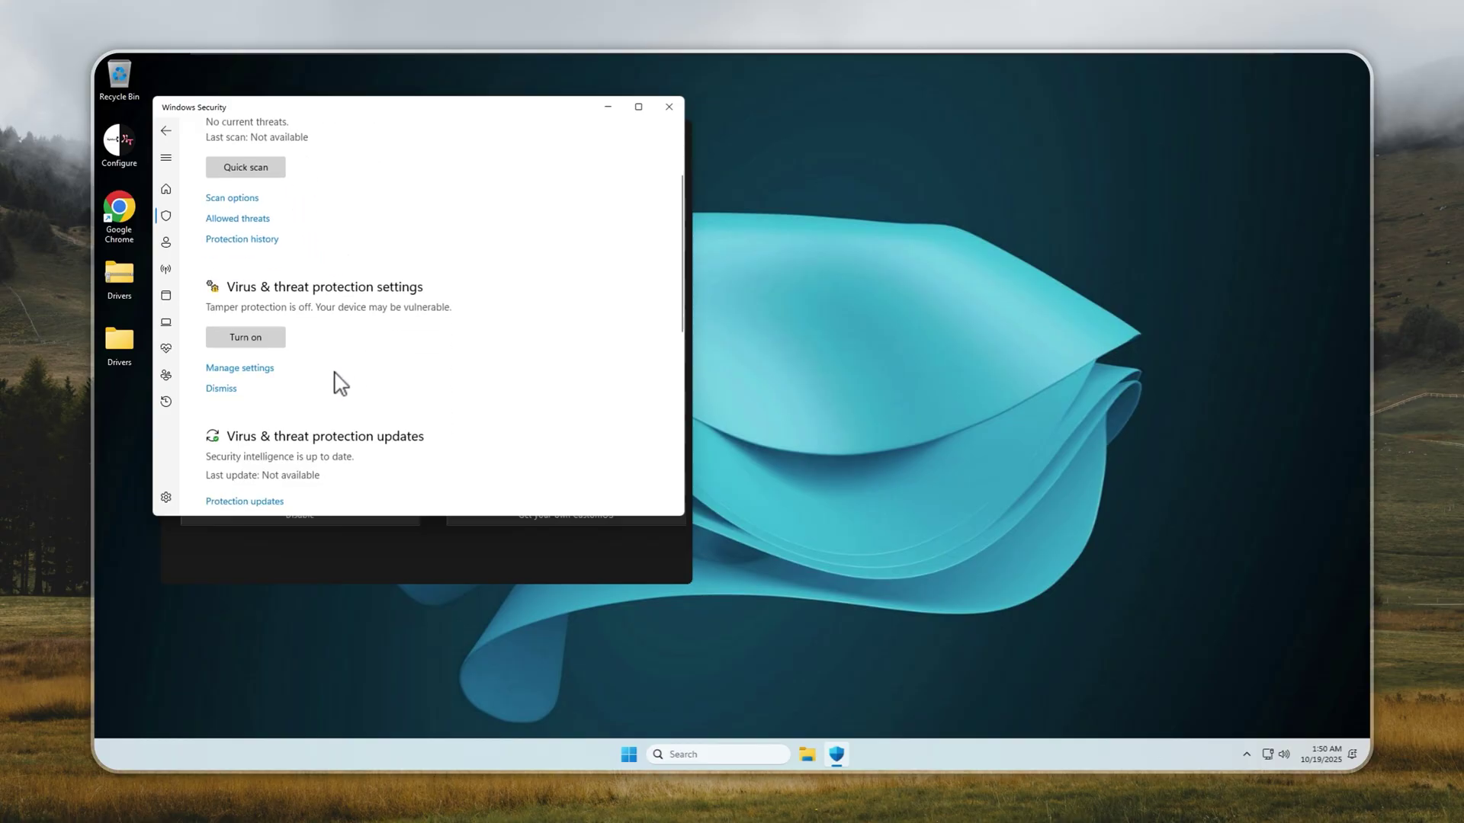
click(255, 367)
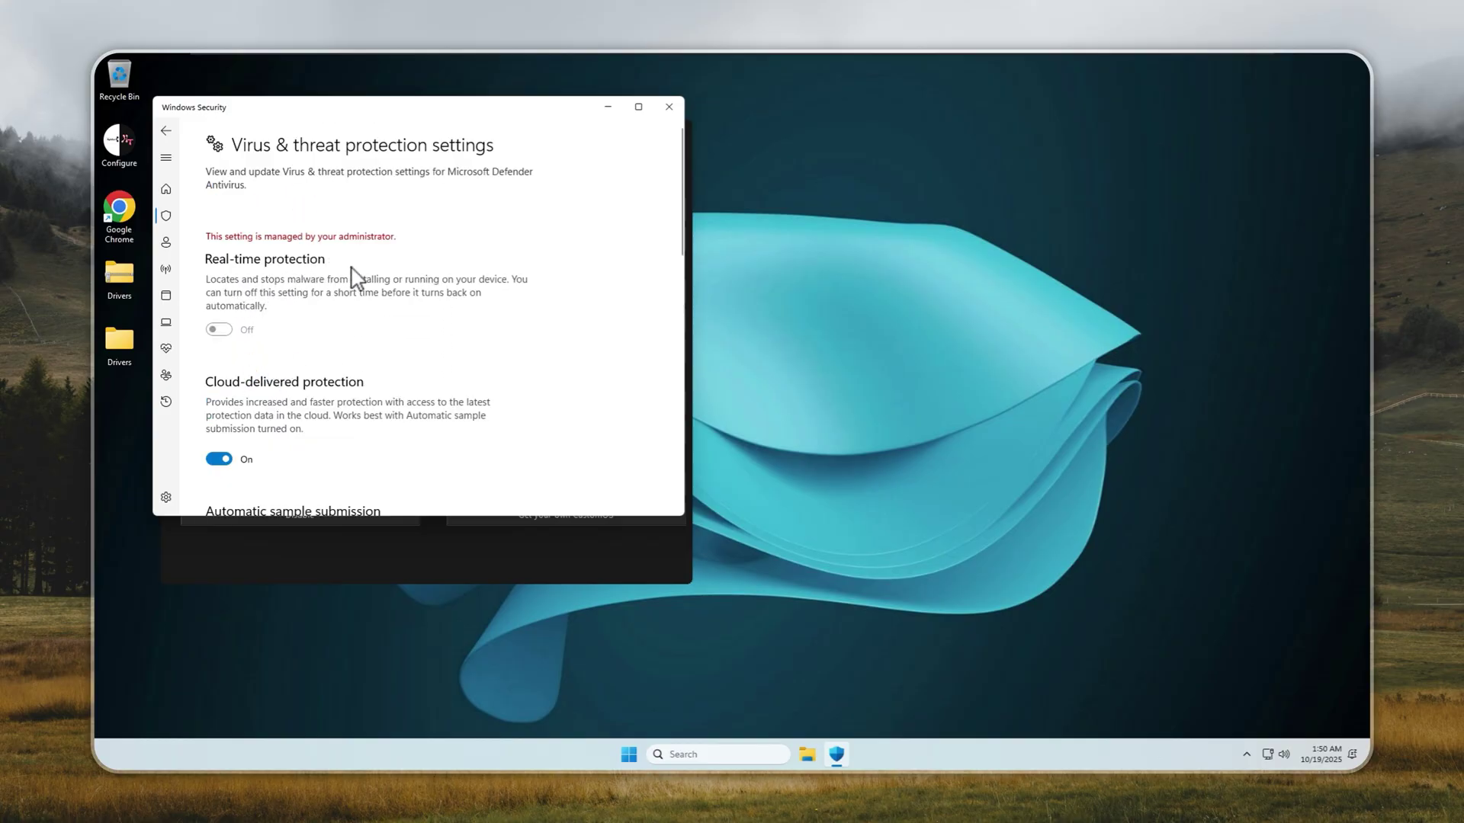
click(522, 113)
drag(807, 96, 1084, 131)
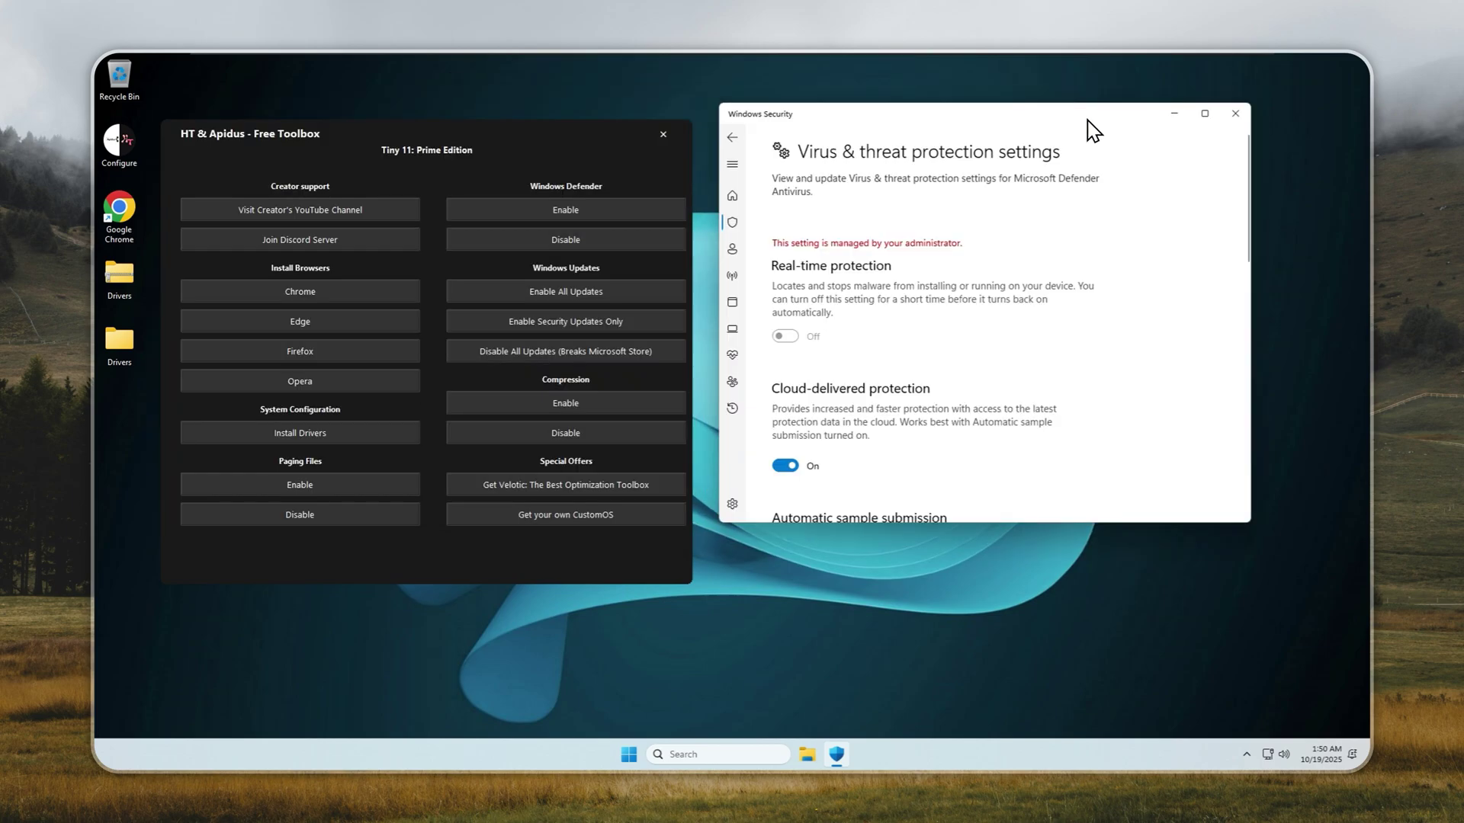
Step: Enable Windows Defender in the toolbox, confirm real-time protection is On, then close Windows Security
click(538, 210)
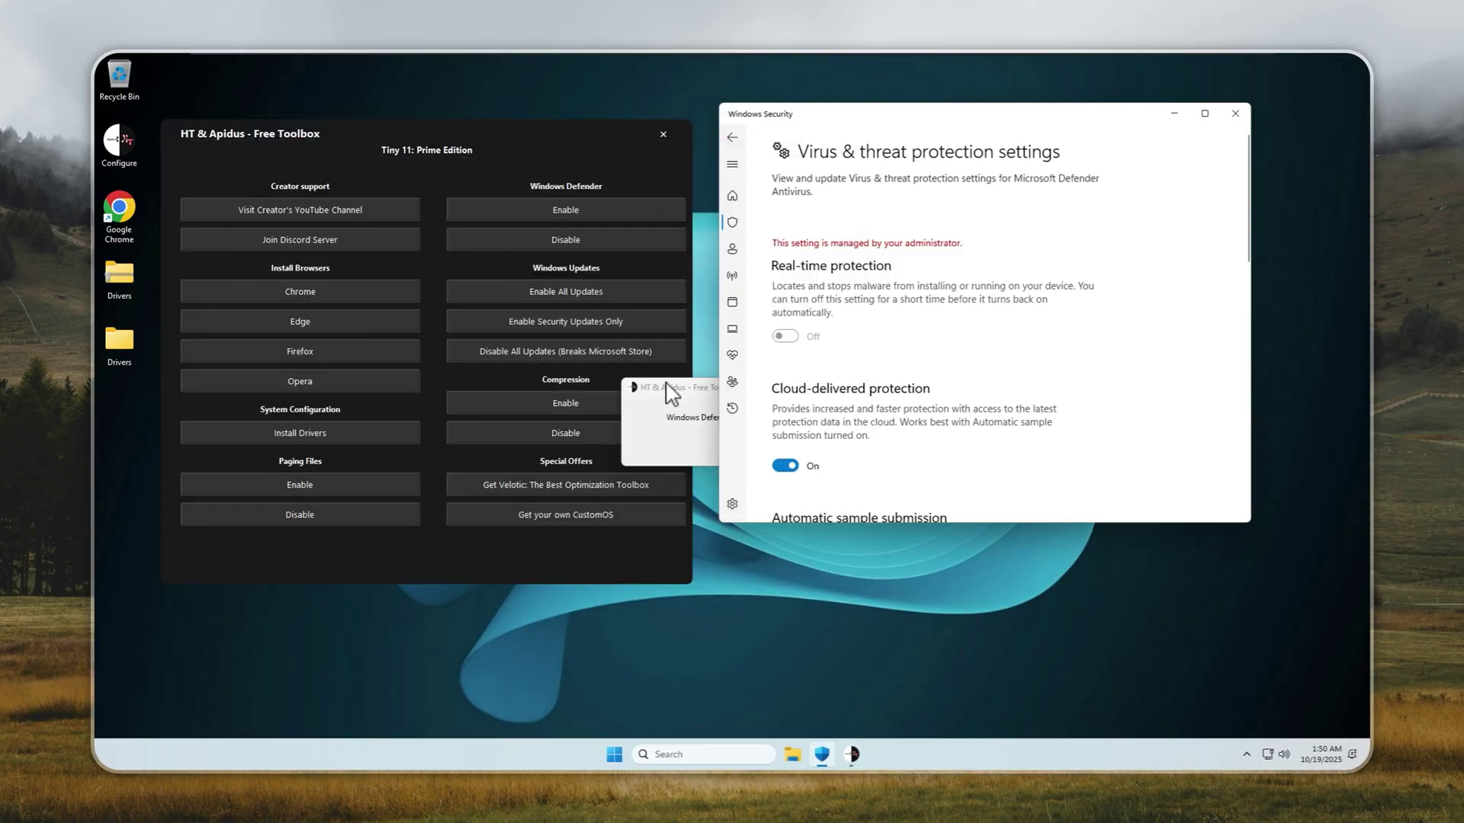
click(737, 448)
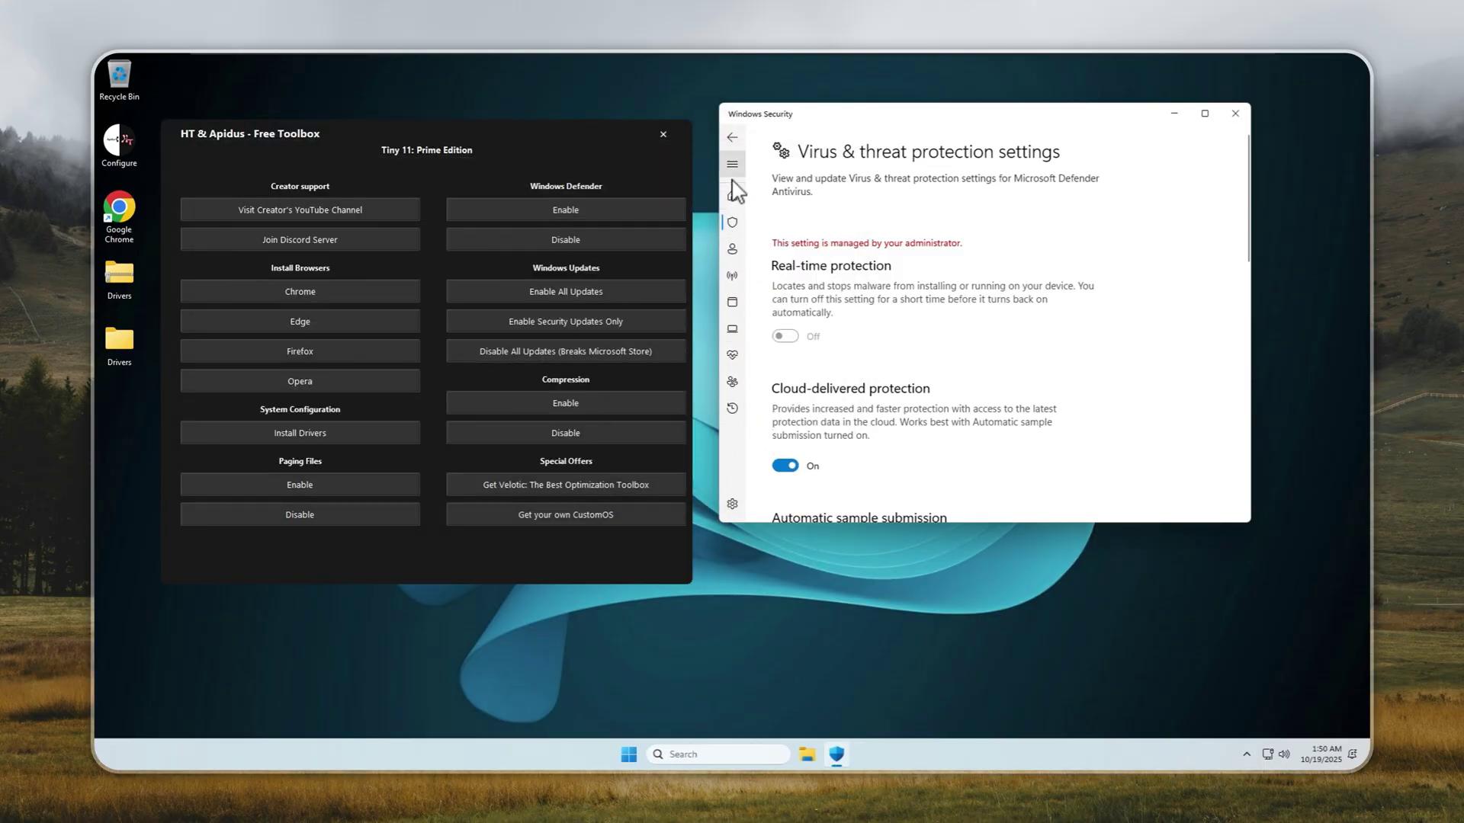
click(732, 137)
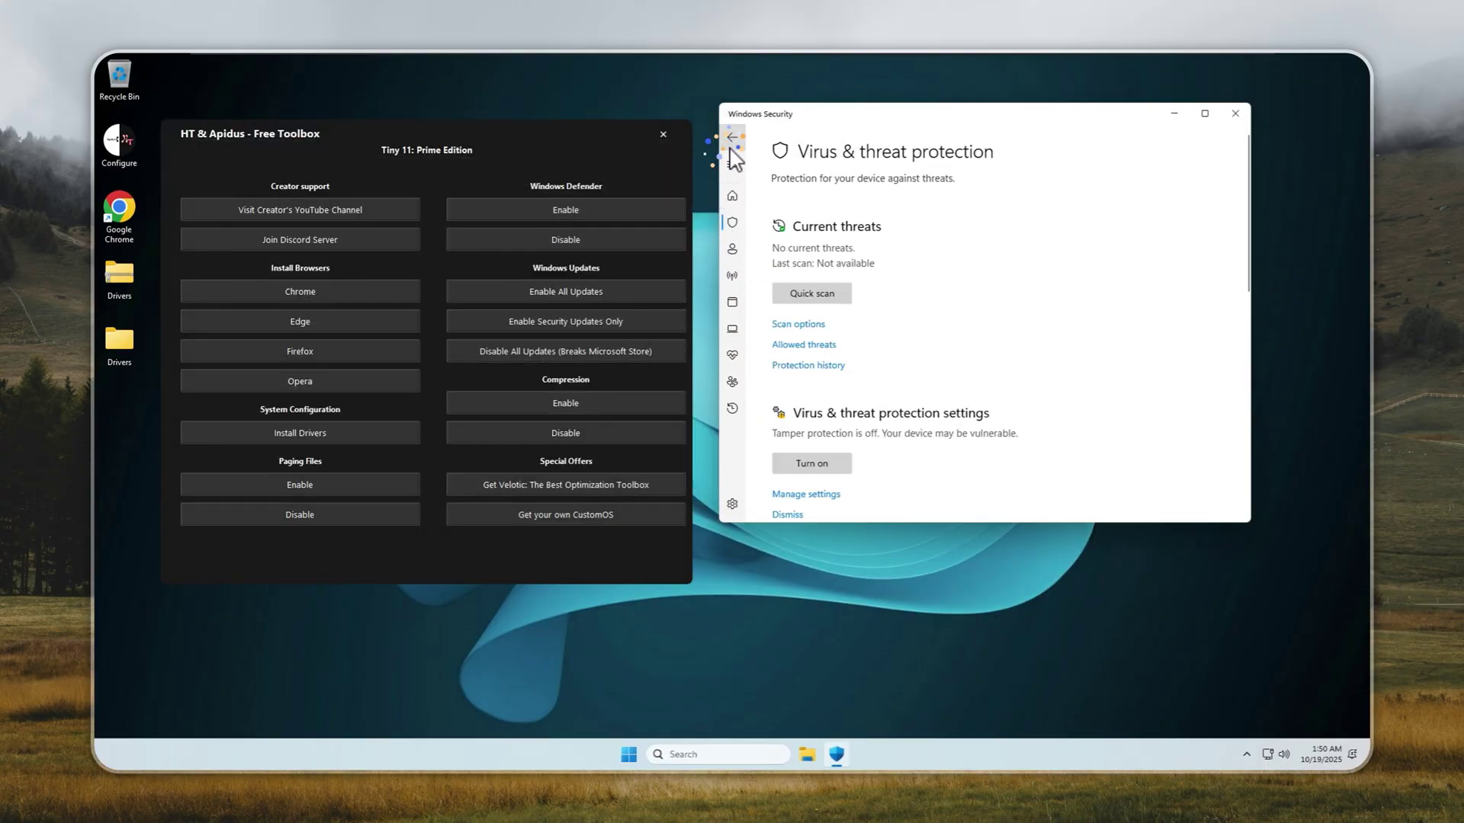
click(830, 495)
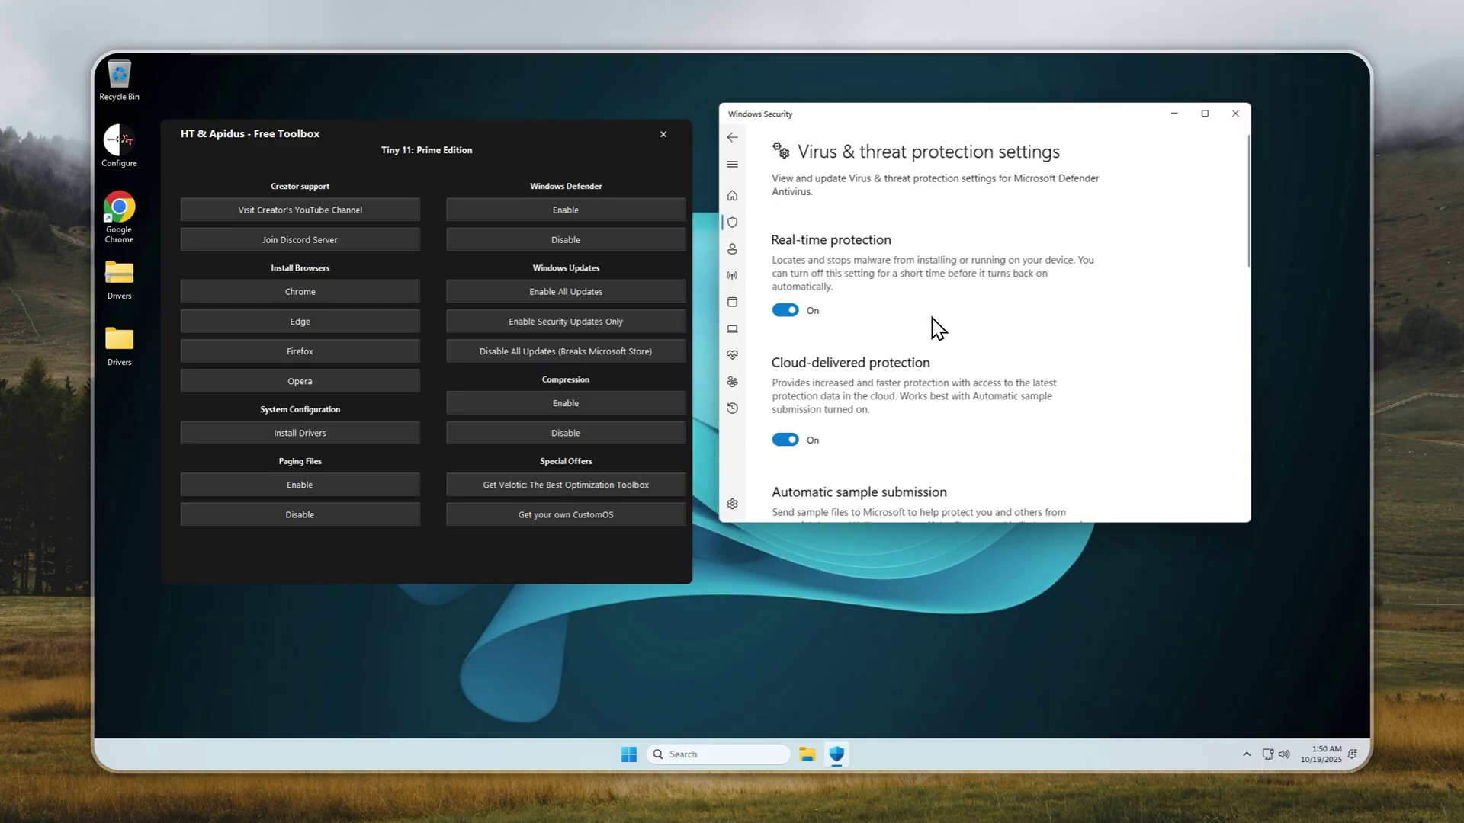
scroll(935, 324, down, 3)
scroll(939, 327, up, 3)
click(738, 140)
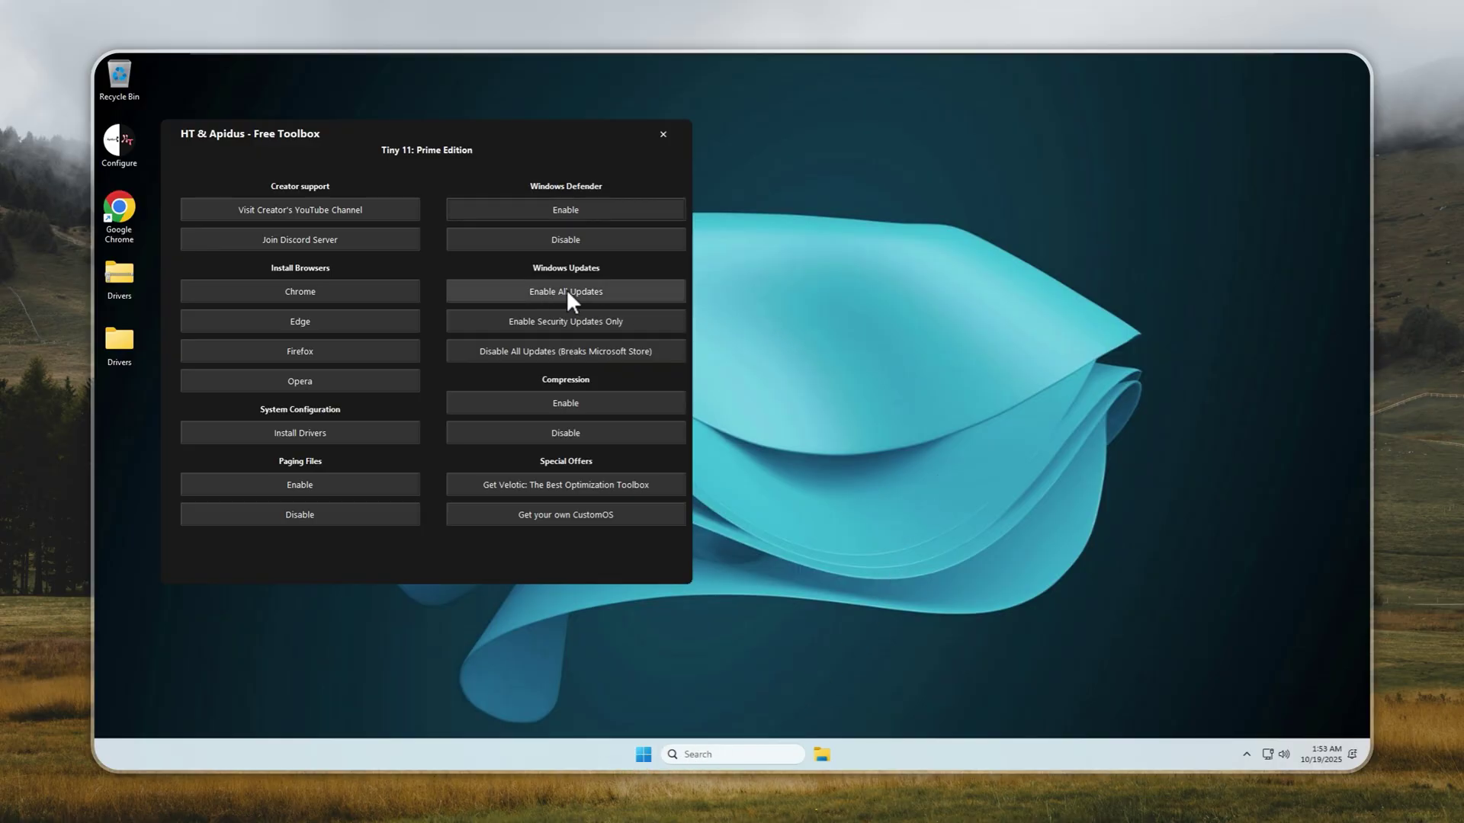
Step: Choose 'Enable All Updates' under Windows Updates in the toolbox
click(528, 288)
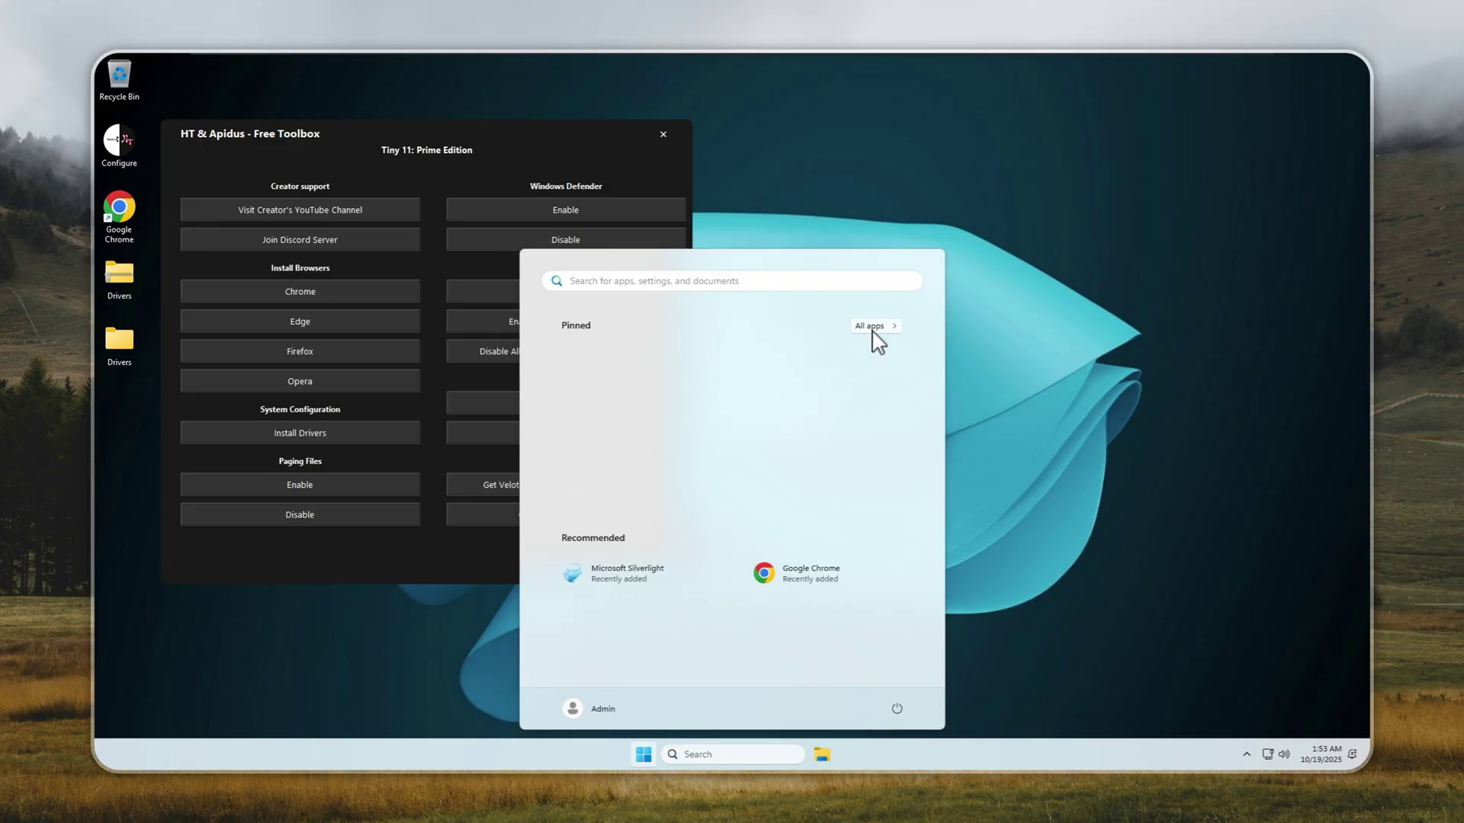
Step: Launch Microsoft Store and search 'cal' to reach the Windows Calculator page
click(876, 326)
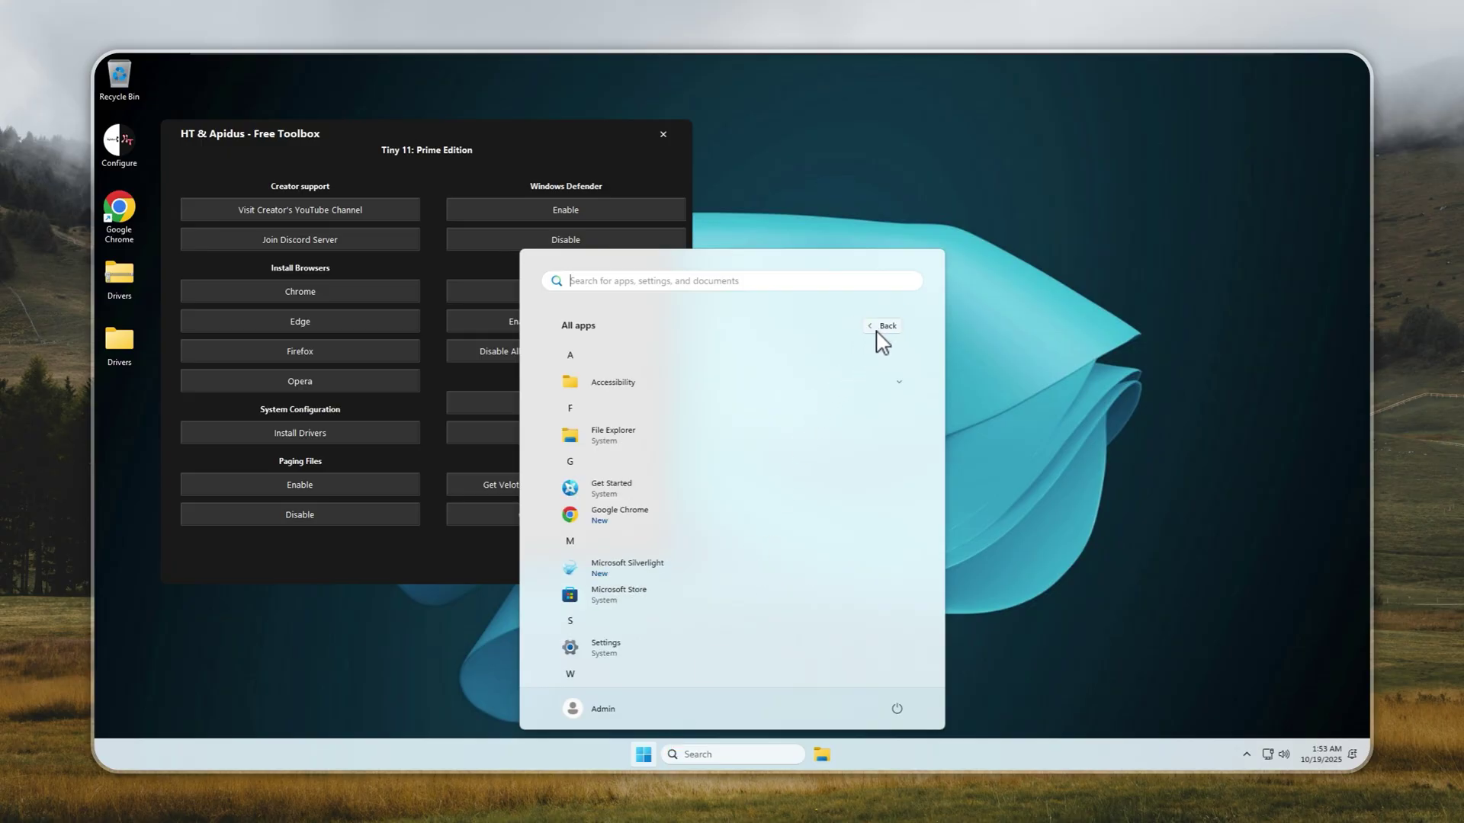
click(692, 589)
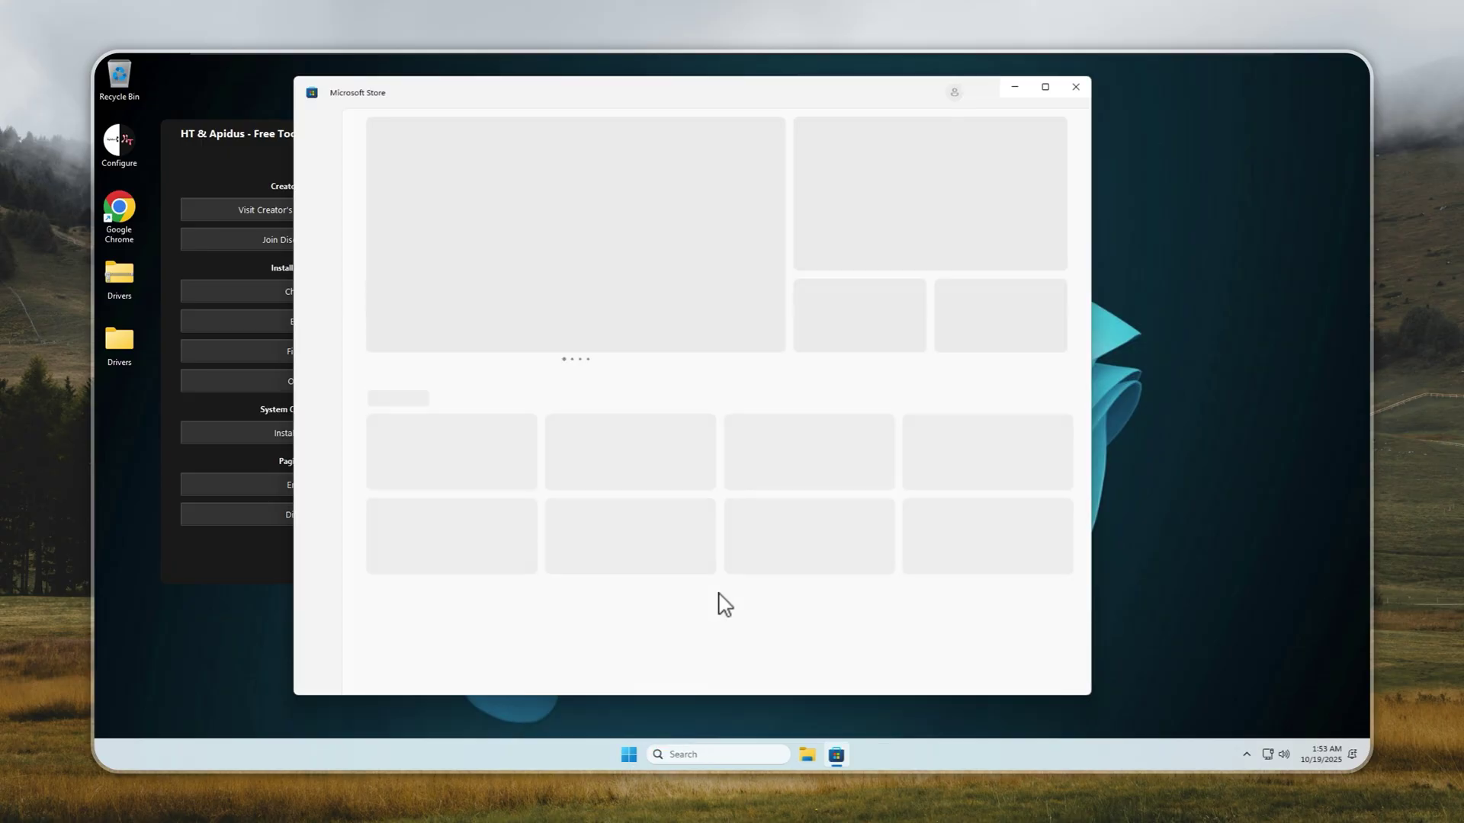
click(556, 92)
text(cal)
click(631, 316)
Step: Install Windows Calculator, launch it once, then close it
click(513, 297)
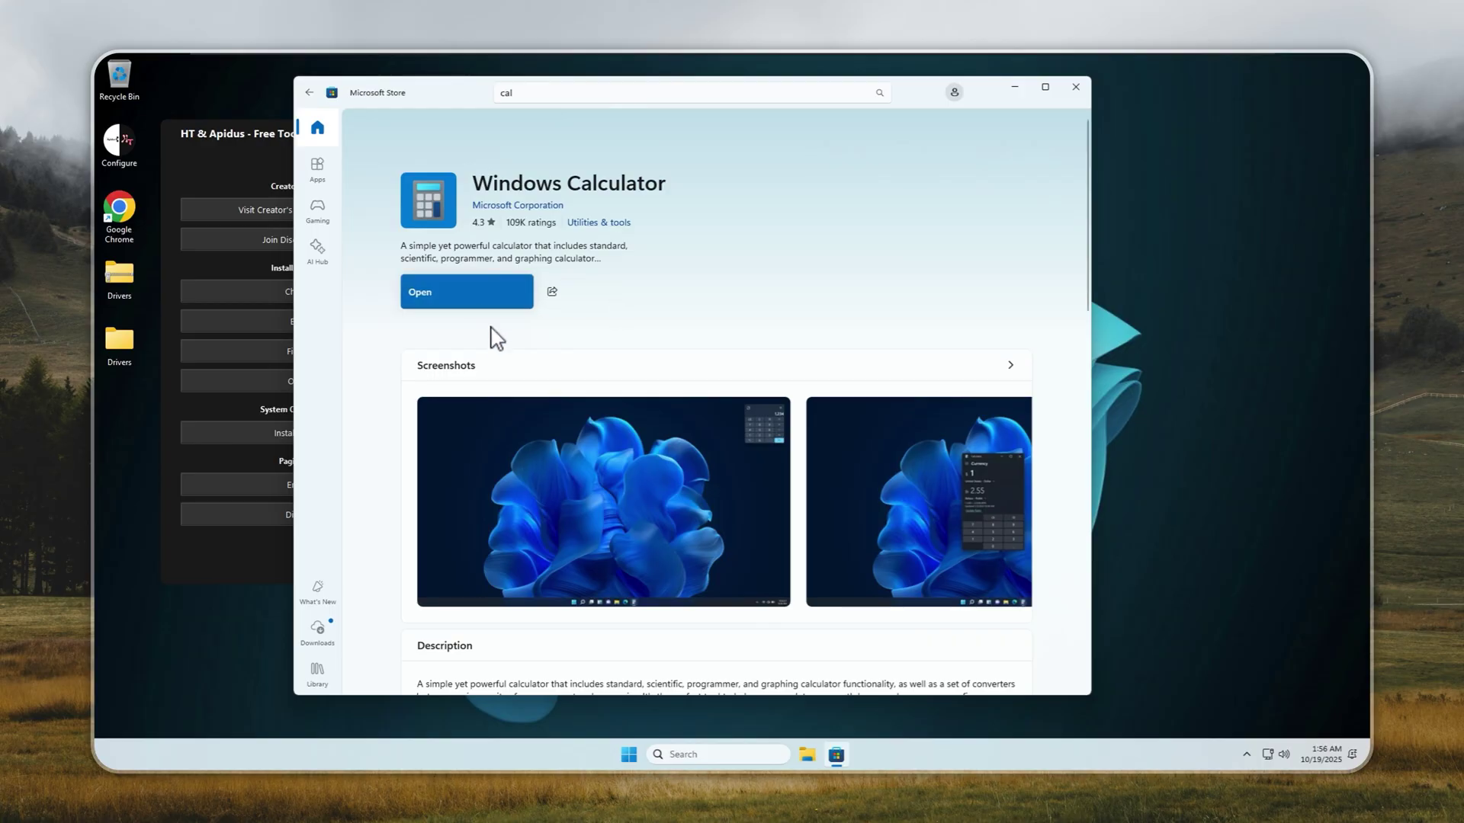
click(424, 294)
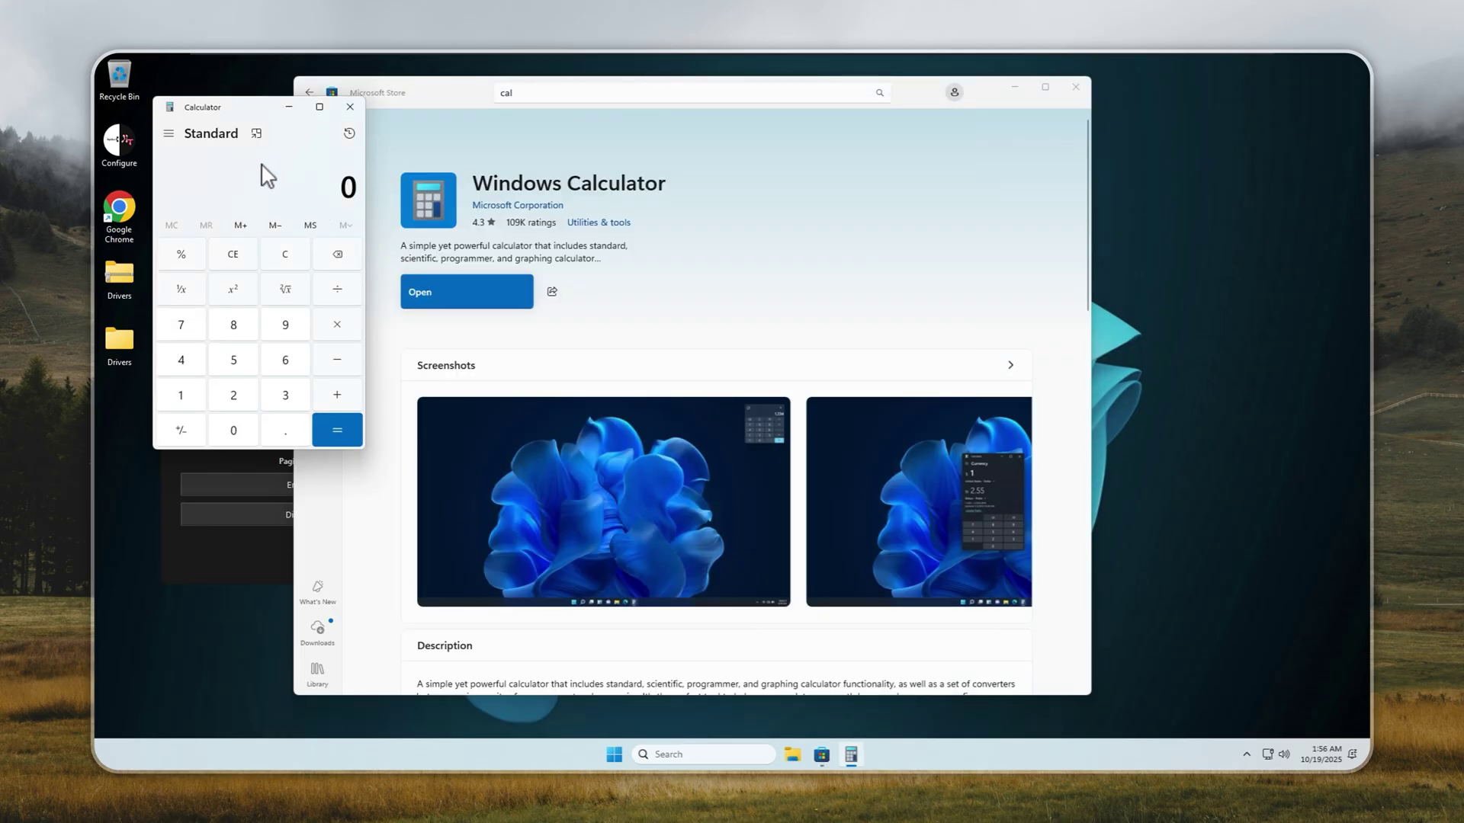
click(350, 108)
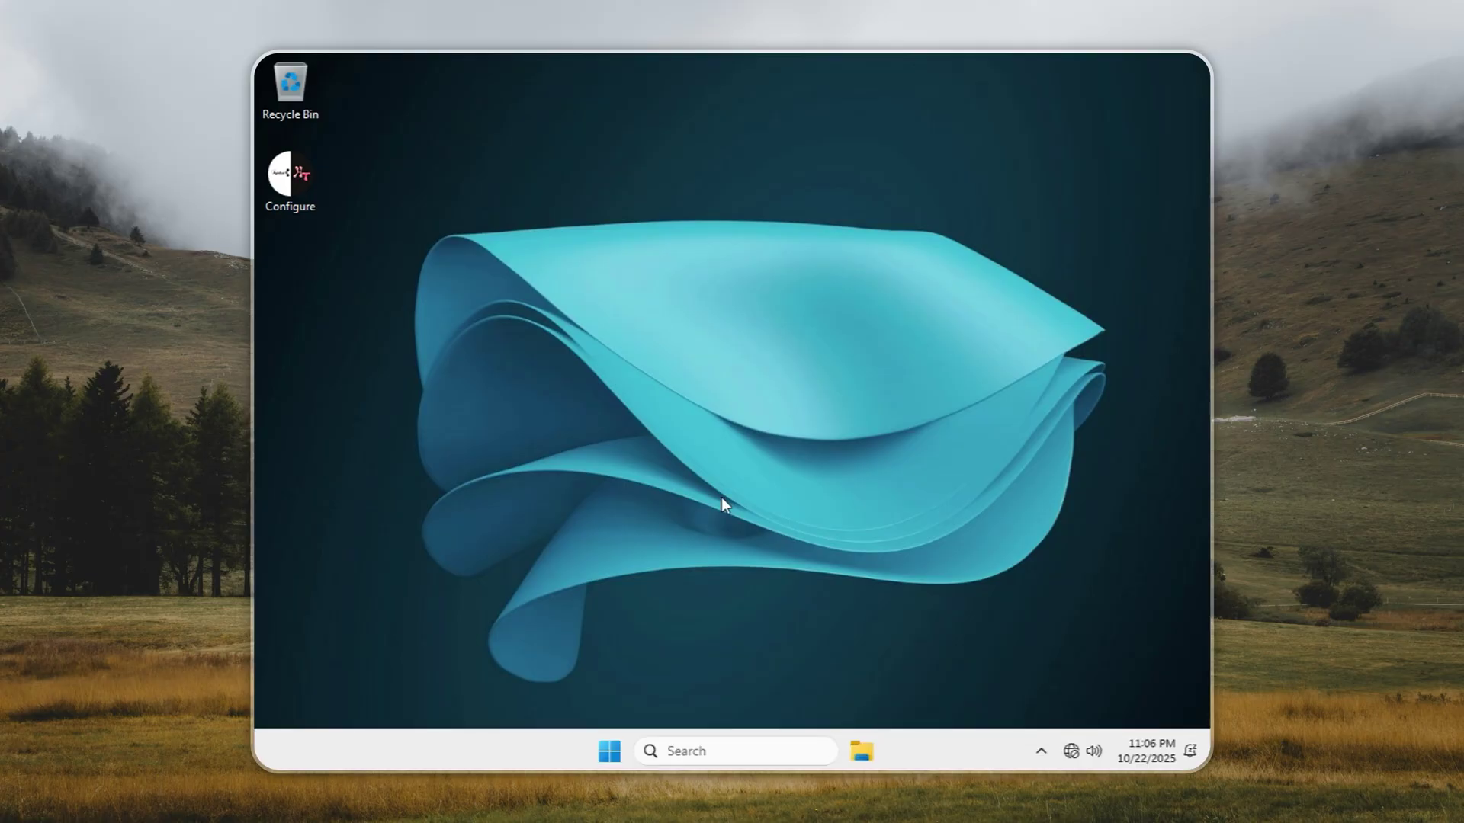
Step: Open Task Manager, move it up, and show Memory: about 97% of 256 MB in use
right_click(611, 739)
click(591, 522)
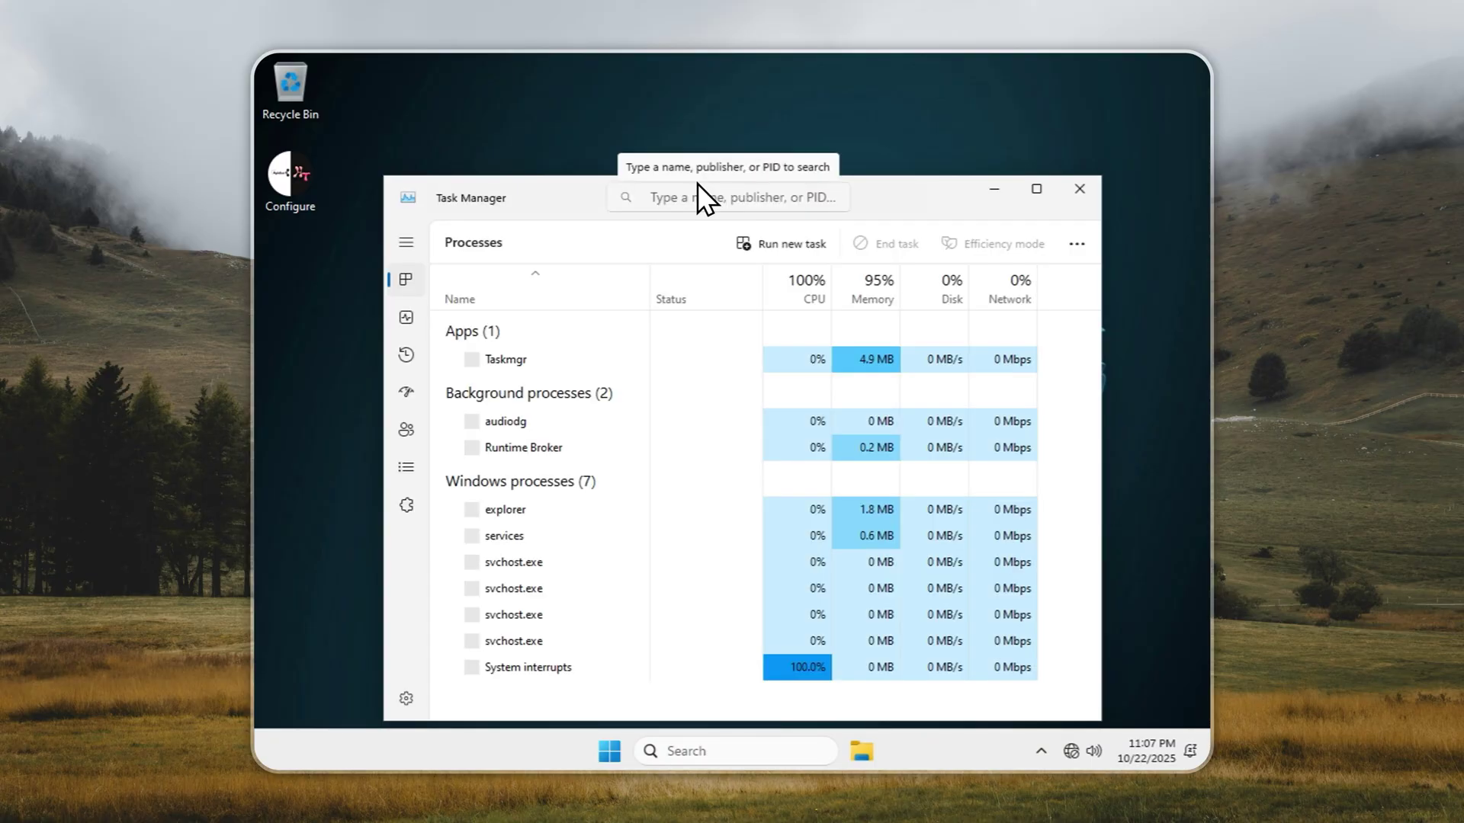
click(580, 192)
drag(579, 196, 573, 131)
click(404, 262)
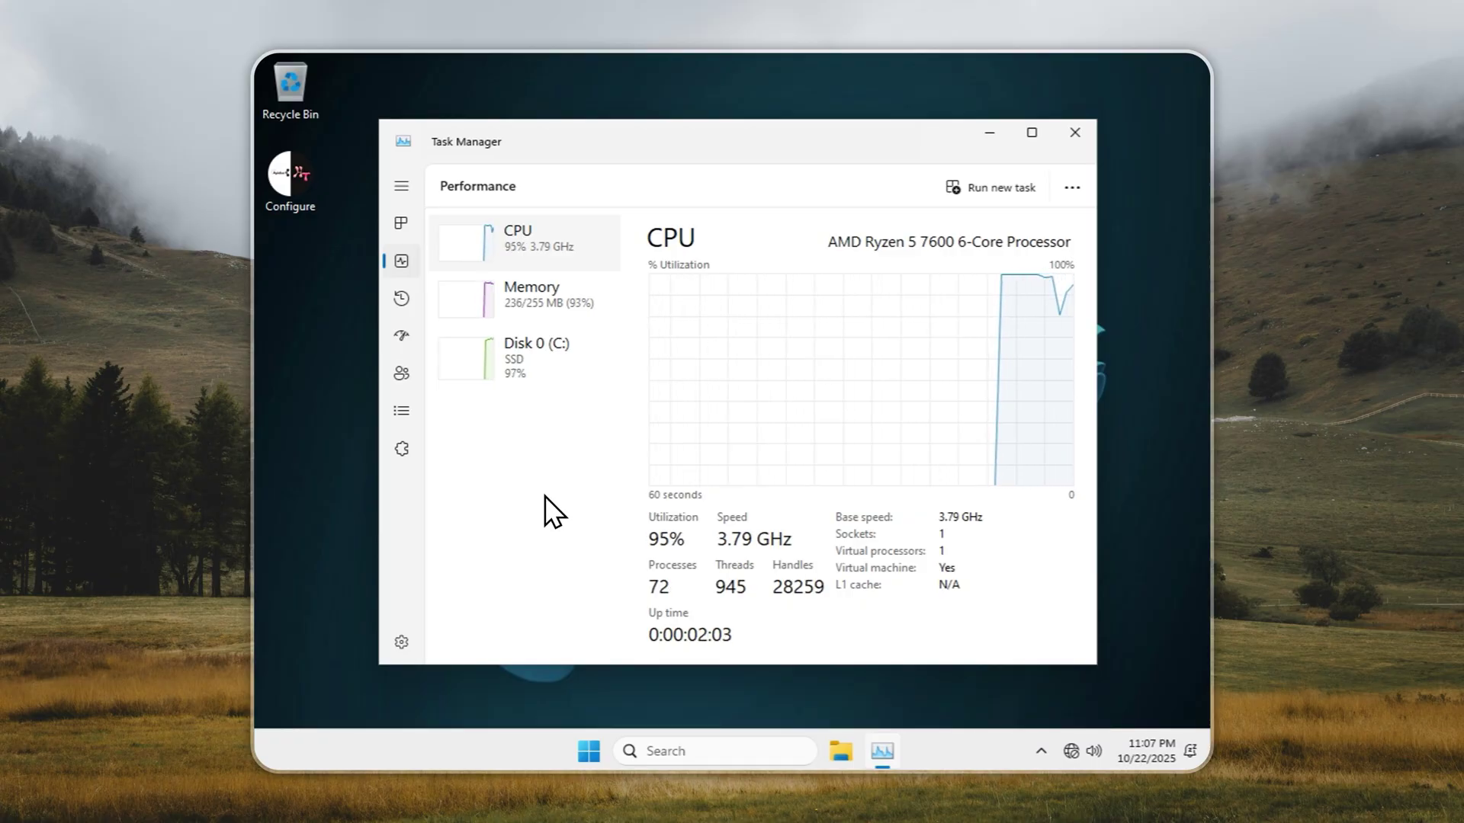
click(543, 313)
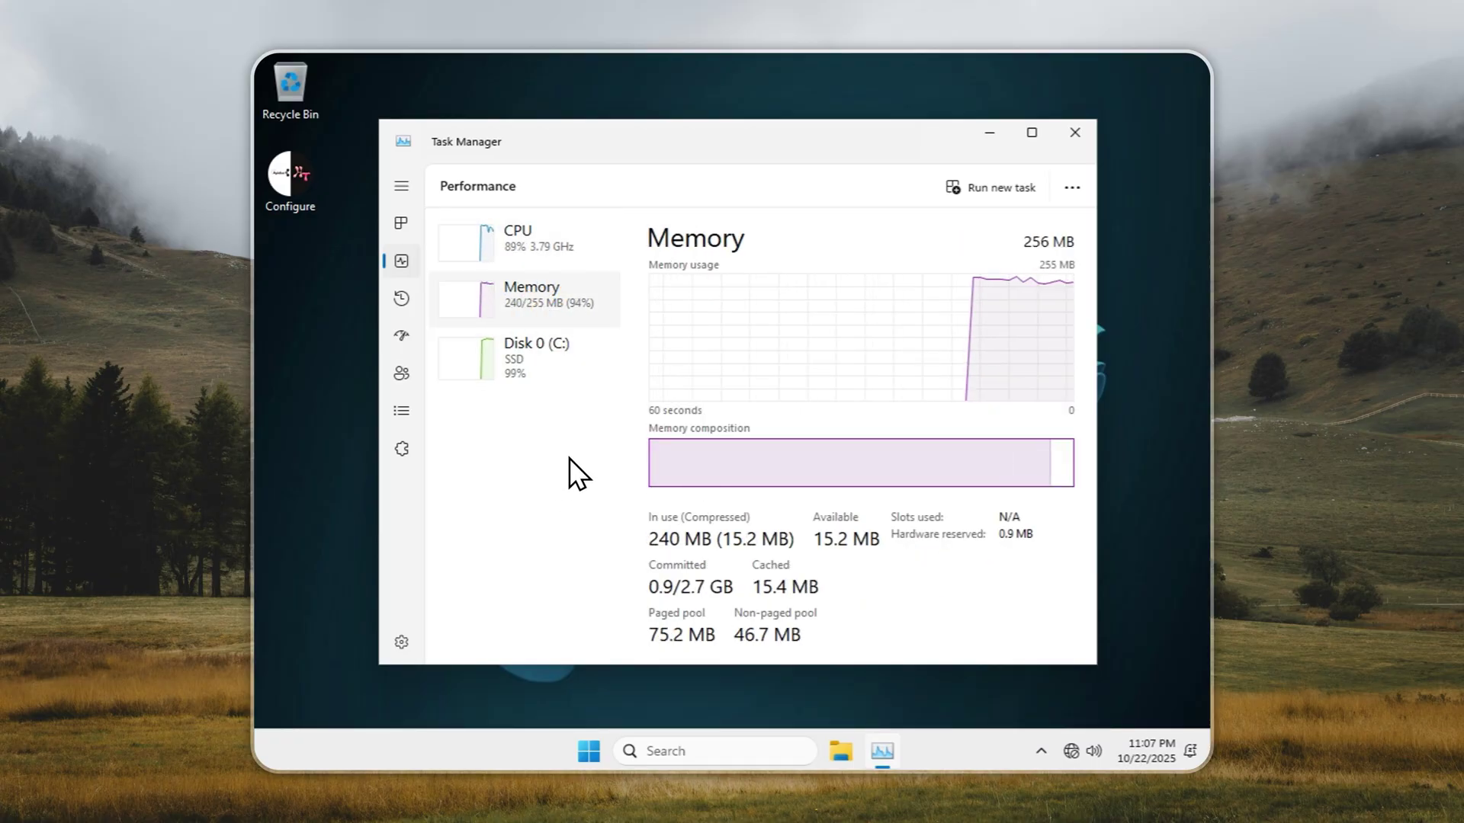